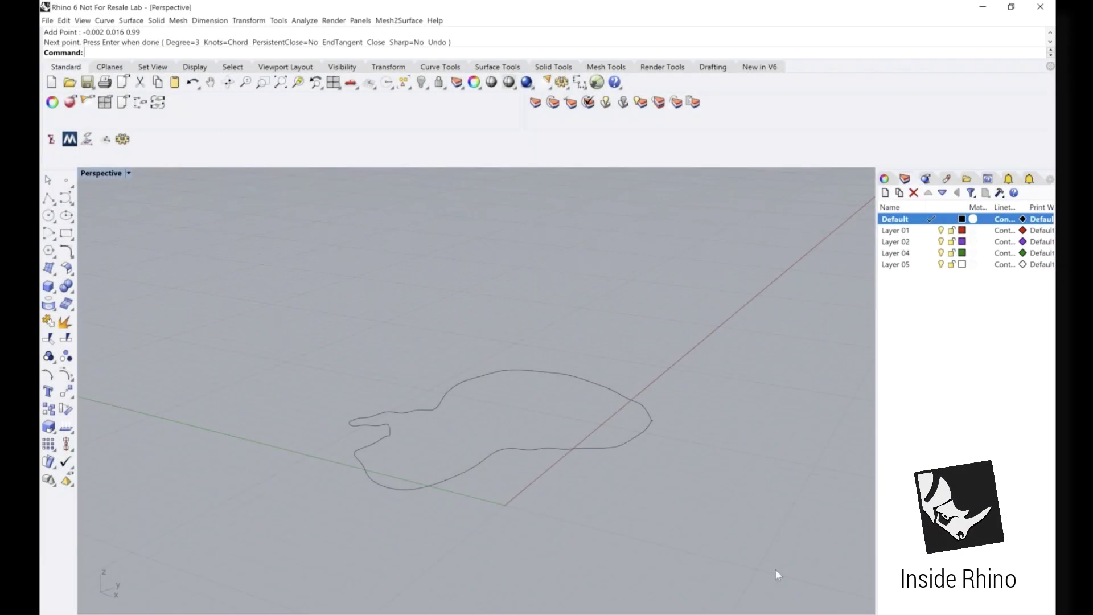
Project the guitar outline flat onto the construction plane, deleting the original curve
{"action": "left_click_drag", "start_coordinate": [268, 317], "coordinate": [772, 504]}
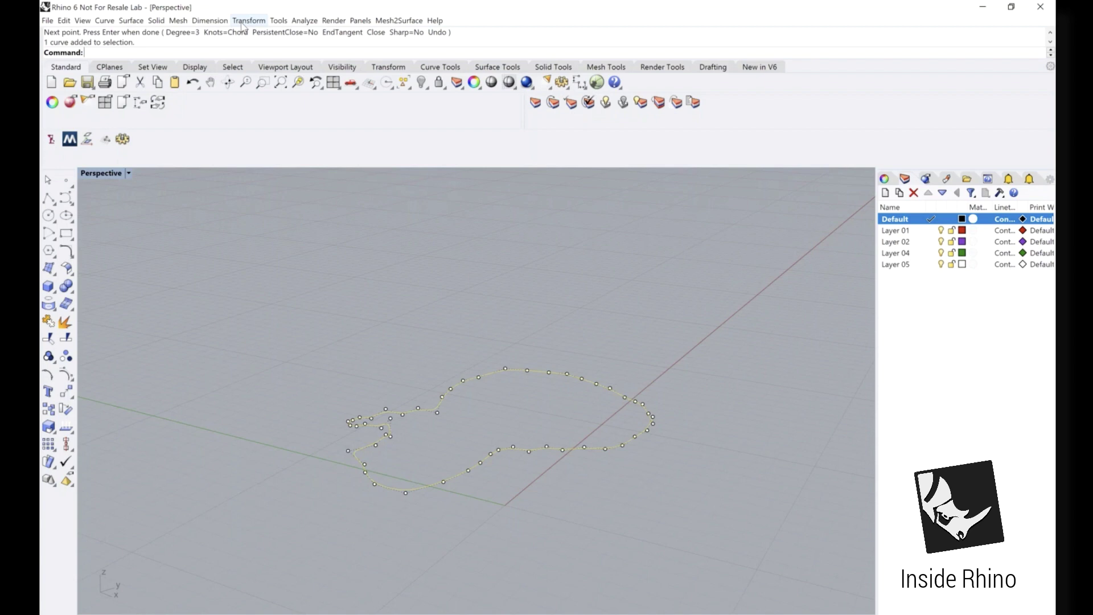
{"action": "left_click", "coordinate": [243, 23]}
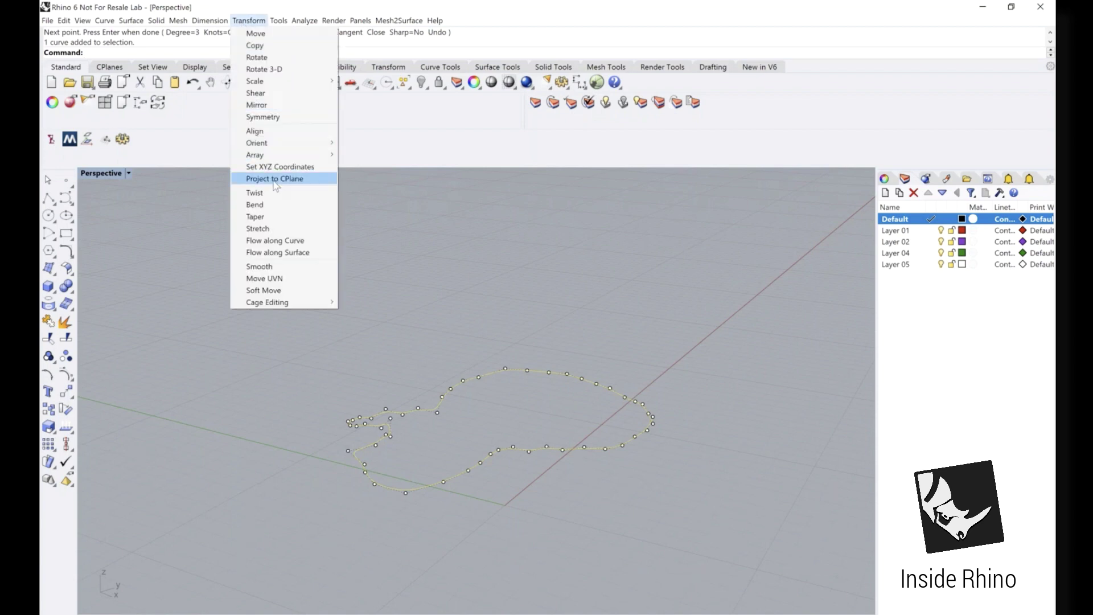
{"action": "left_click", "coordinate": [276, 179]}
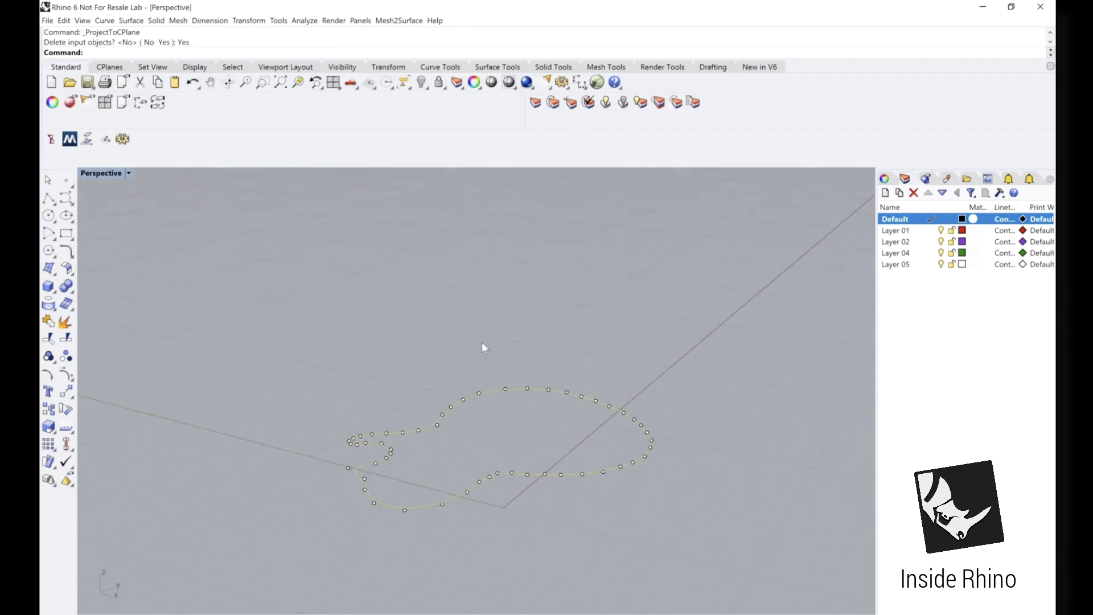
{"action": "key", "text": "Escape"}
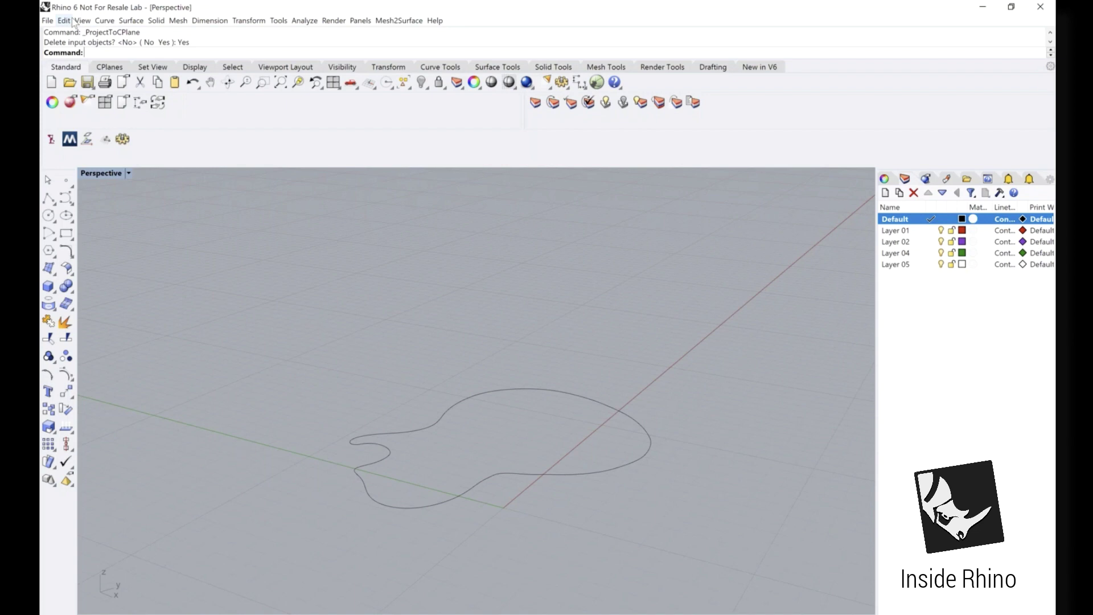
Define a new 3-point construction plane with its origin on the guitar outline
{"action": "left_click", "coordinate": [84, 22]}
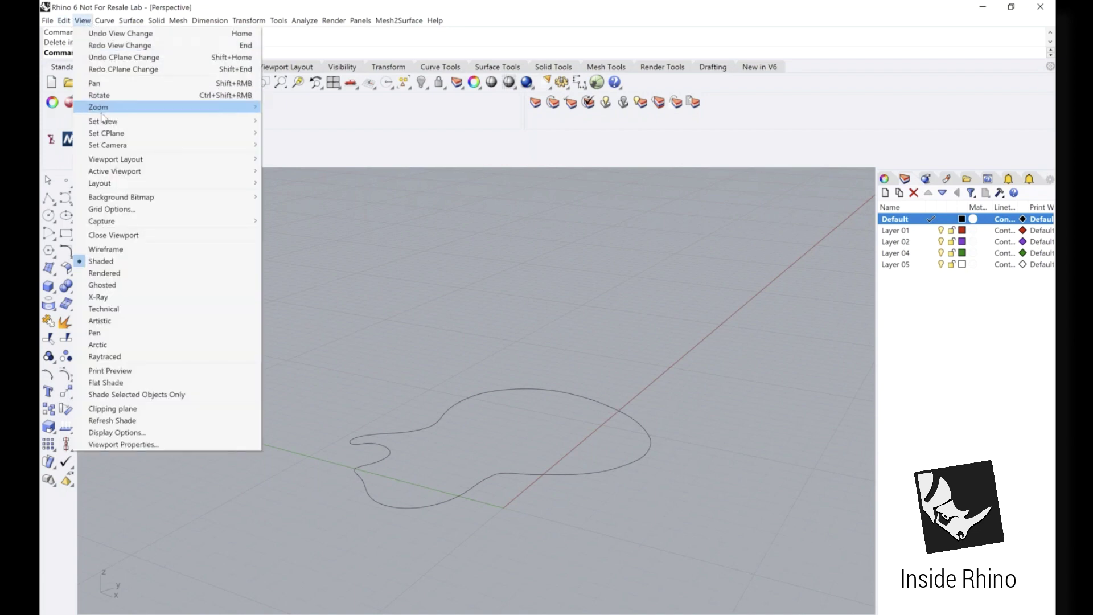
{"action": "mouse_move", "coordinate": [111, 136]}
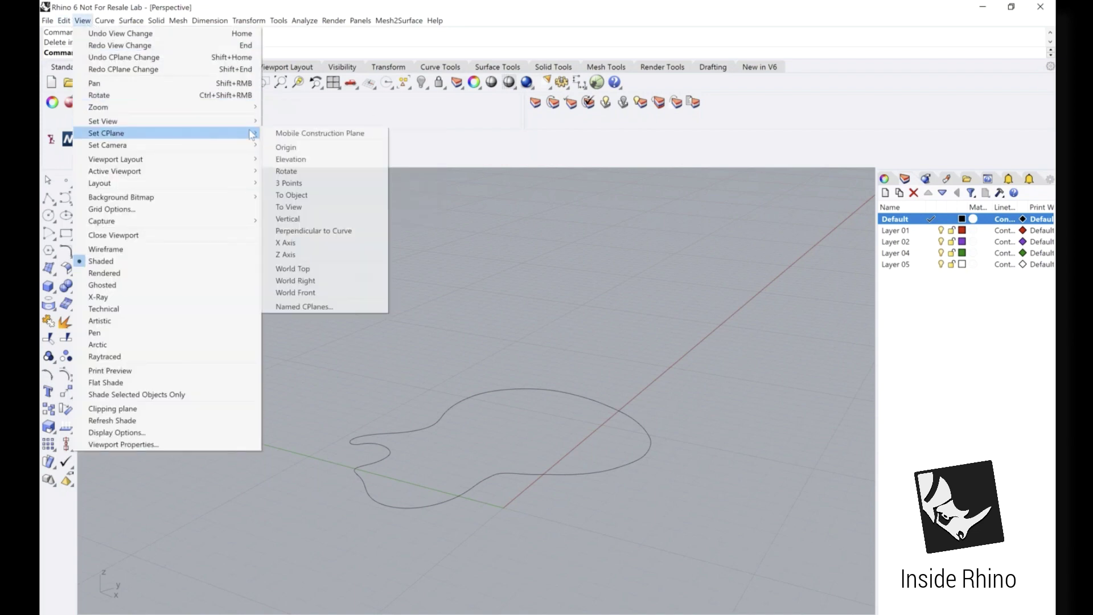
{"action": "left_click", "coordinate": [314, 183]}
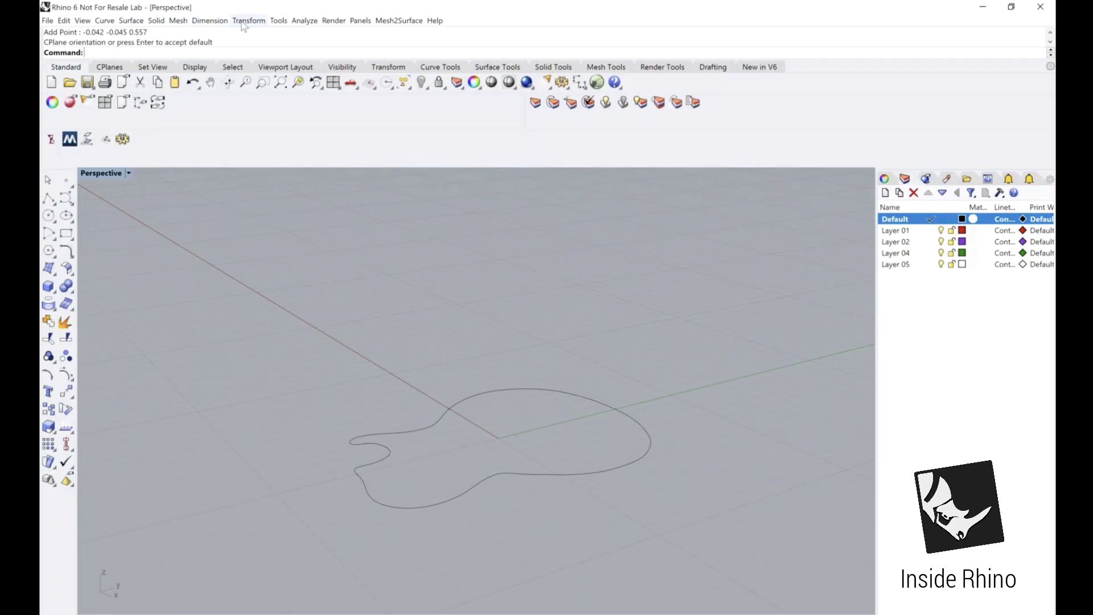
Project a copy of the guitar curve onto the new construction plane, keeping the original
{"action": "left_click", "coordinate": [243, 23]}
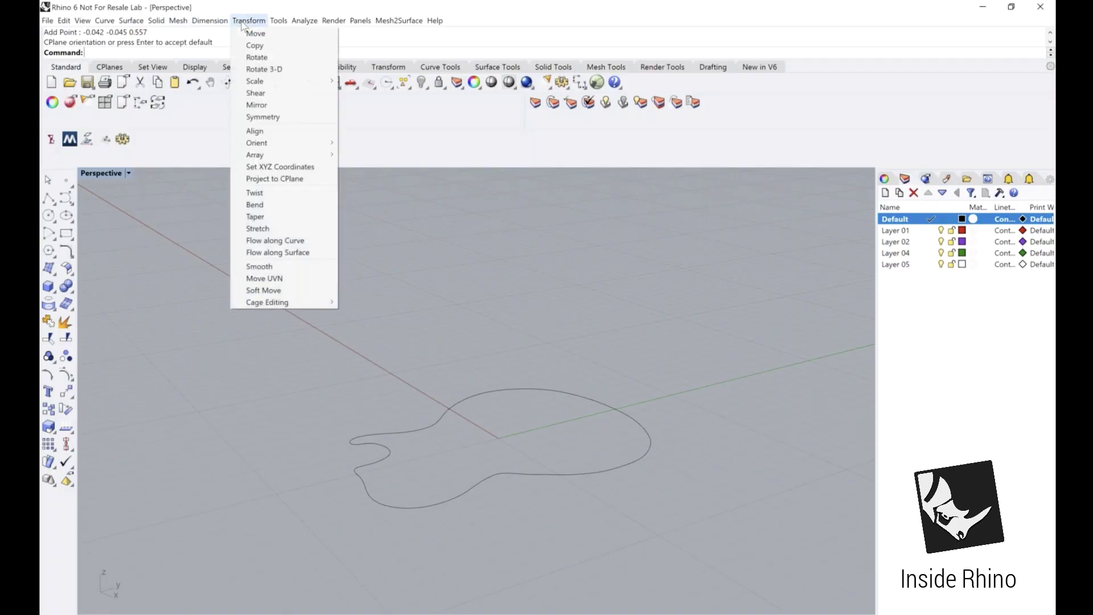
{"action": "left_click", "coordinate": [272, 180]}
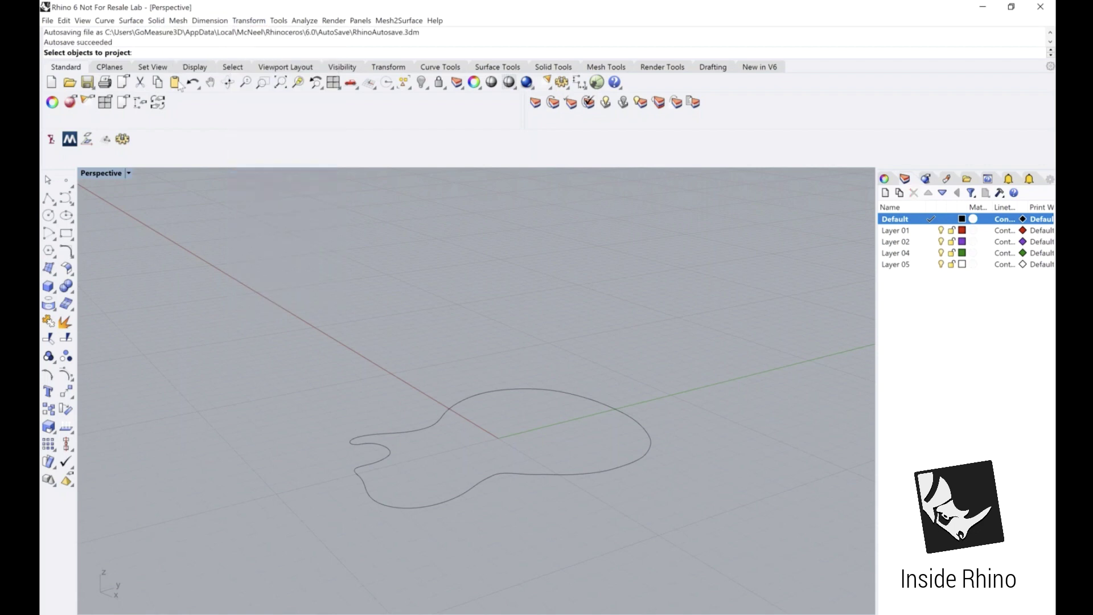
{"action": "left_click_drag", "start_coordinate": [299, 382], "coordinate": [735, 522]}
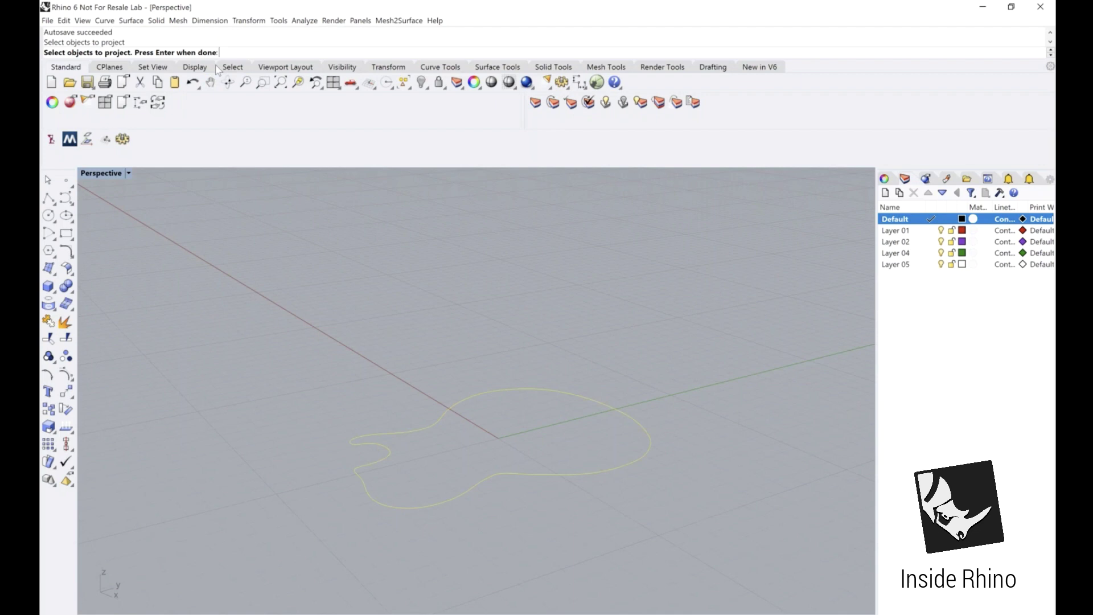
{"action": "key", "text": "Return"}
{"action": "key", "text": "Return"}
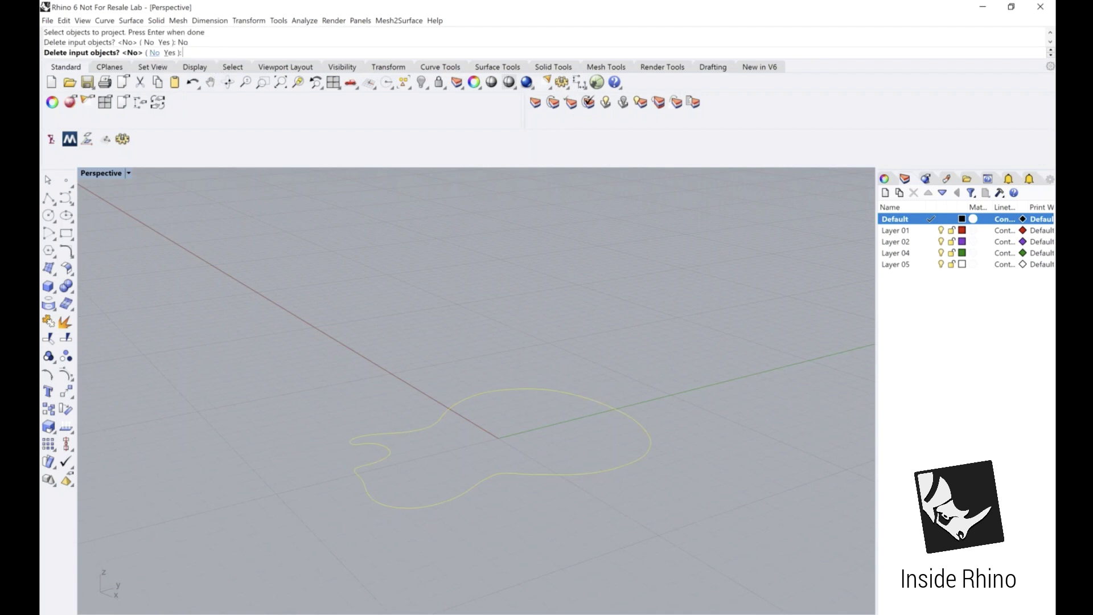
Put the upper outline on Layer 01, hide that layer, and select the remaining outline
{"action": "right_click_drag", "start_coordinate": [393, 361], "coordinate": [292, 363]}
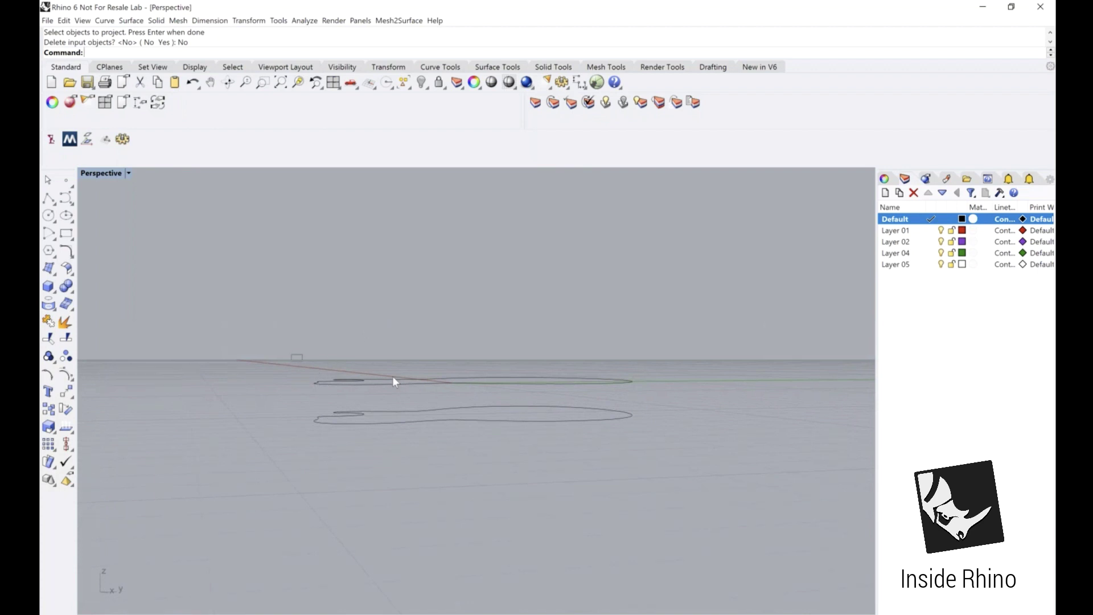
{"action": "left_click_drag", "start_coordinate": [577, 395], "coordinate": [666, 404]}
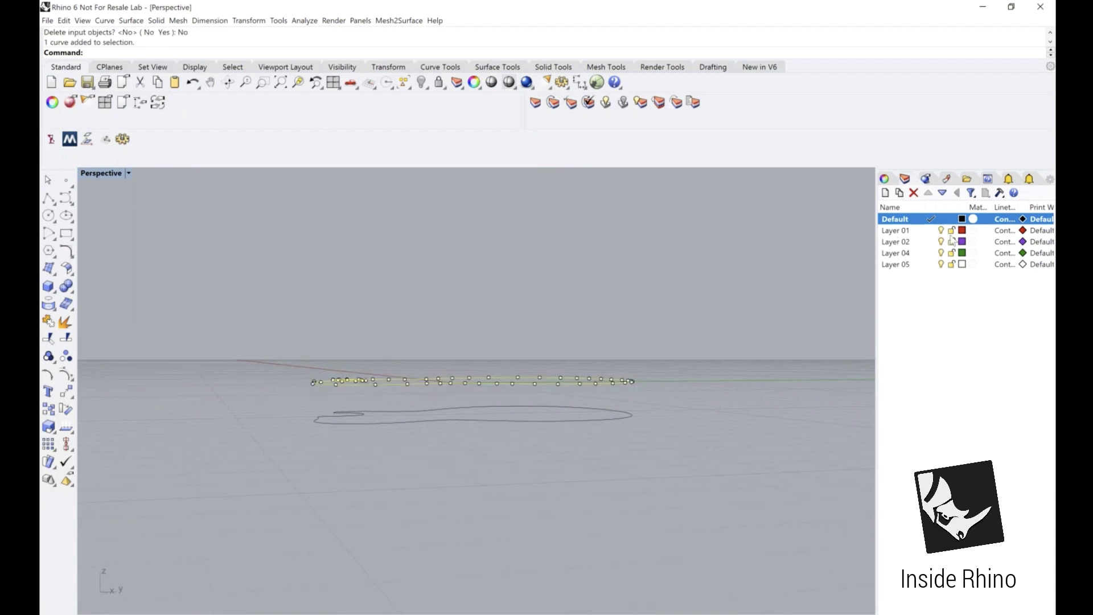
{"action": "left_click", "coordinate": [885, 180]}
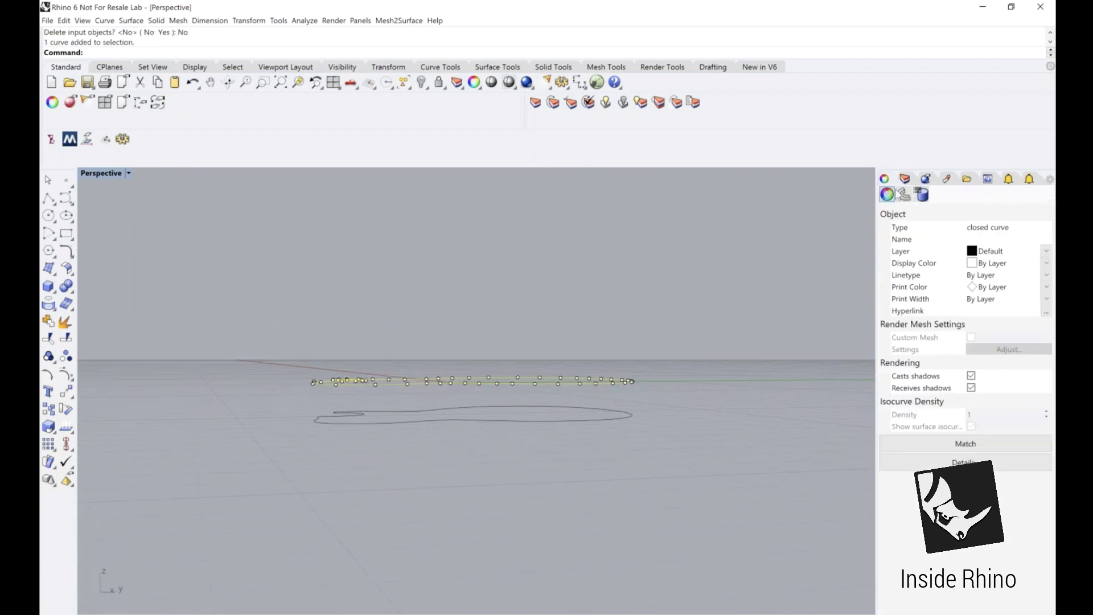
{"action": "left_click", "coordinate": [1047, 252]}
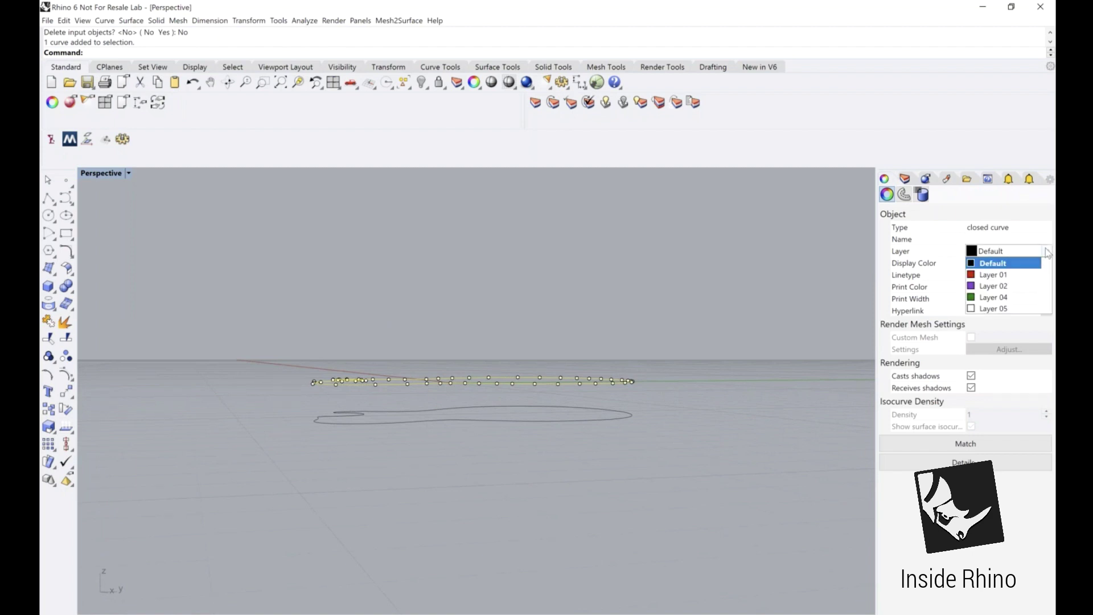
{"action": "left_click", "coordinate": [1011, 276]}
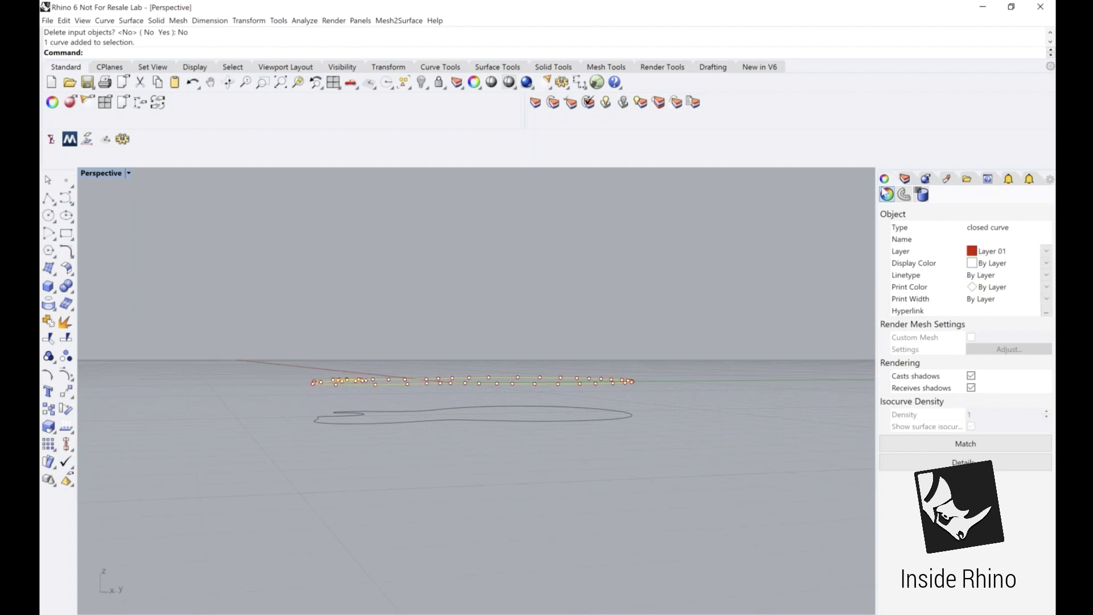
{"action": "left_click", "coordinate": [905, 179]}
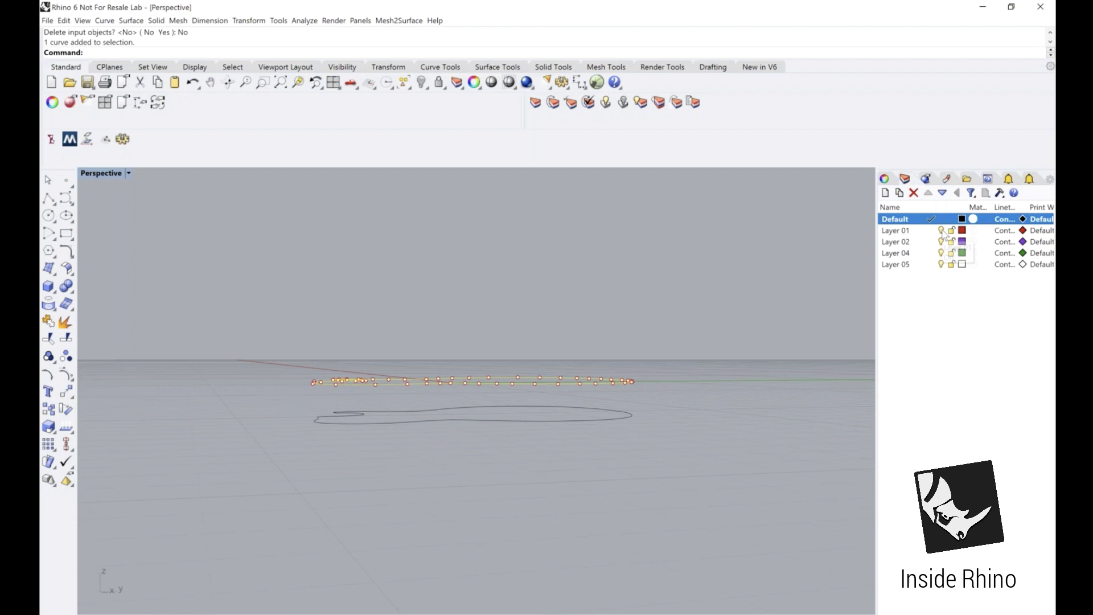
{"action": "left_click", "coordinate": [941, 230]}
{"action": "right_click_drag", "start_coordinate": [522, 296], "coordinate": [522, 355]}
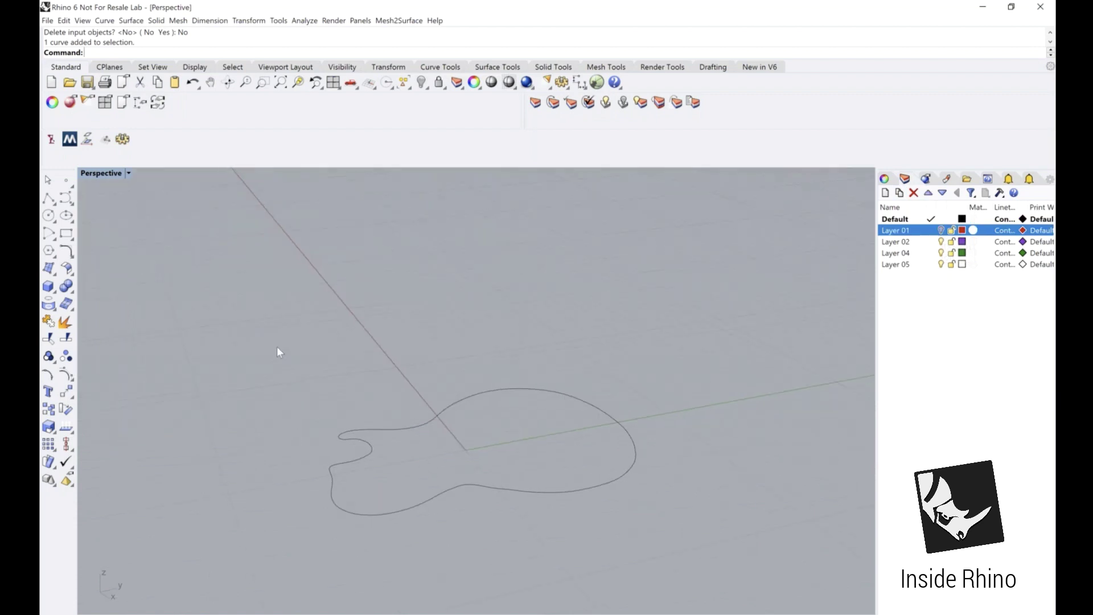
{"action": "left_click_drag", "start_coordinate": [612, 527], "coordinate": [681, 541]}
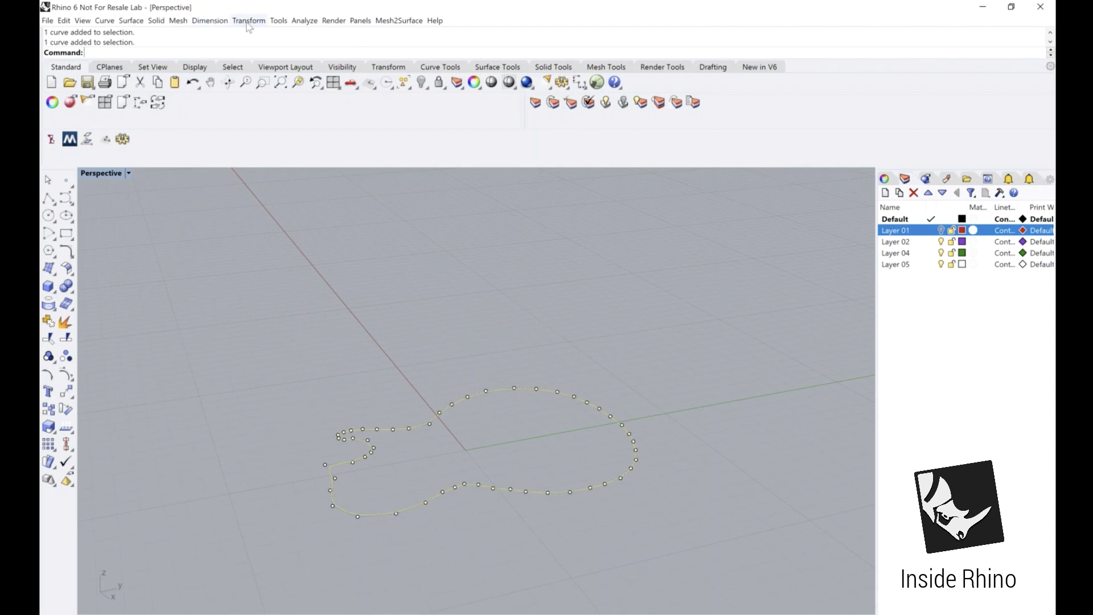
Extrude the outline straight into a capped solid 2.8795 units thick
{"action": "left_click", "coordinate": [158, 22]}
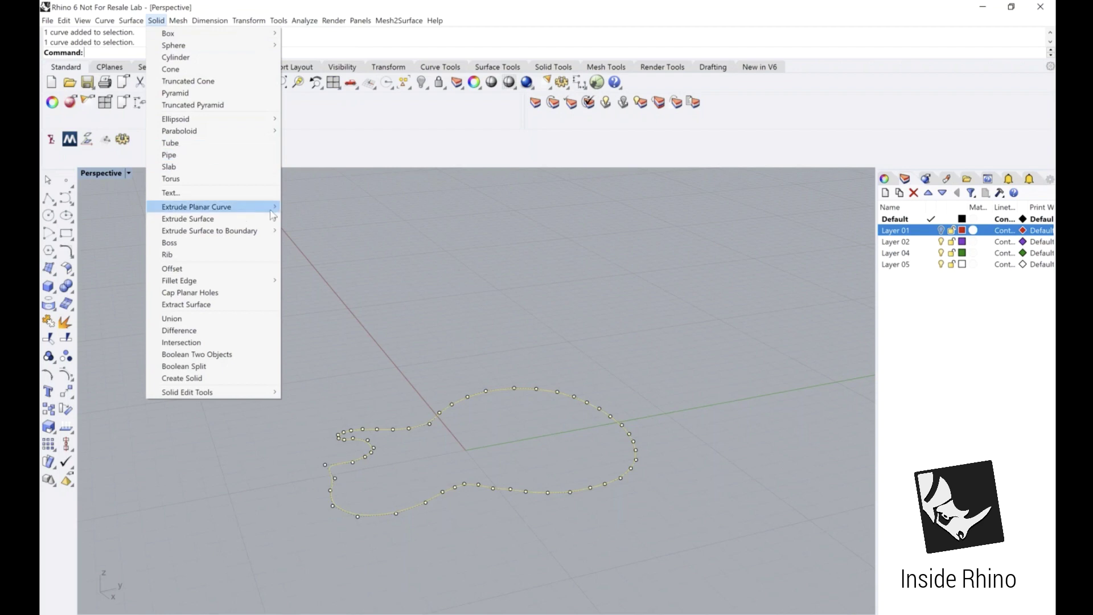
{"action": "mouse_move", "coordinate": [244, 207]}
{"action": "left_click", "coordinate": [311, 212]}
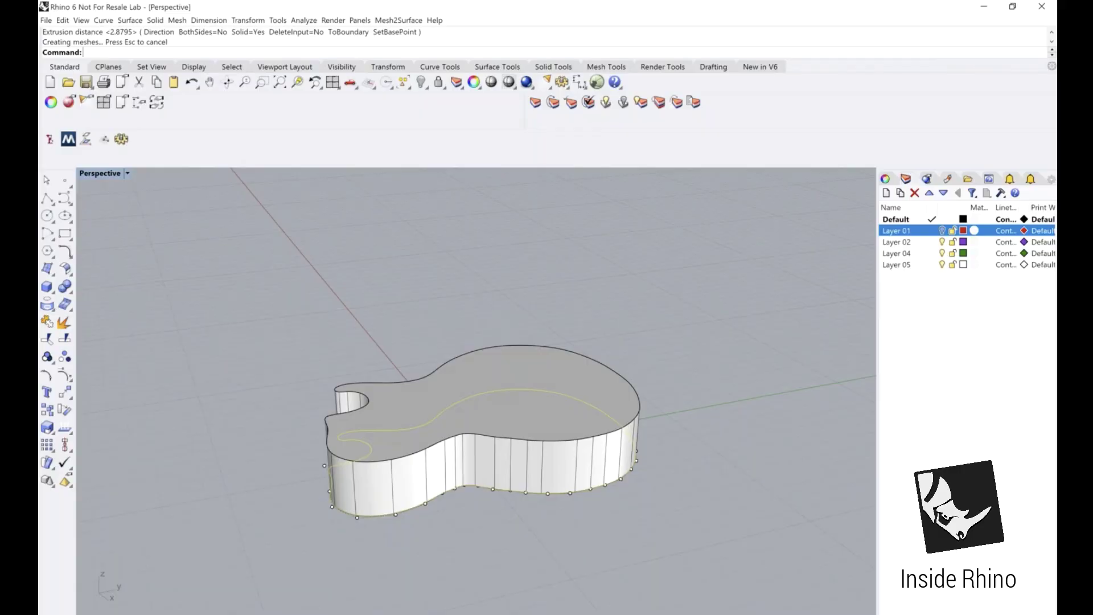
{"action": "left_click_drag", "start_coordinate": [246, 309], "coordinate": [670, 556]}
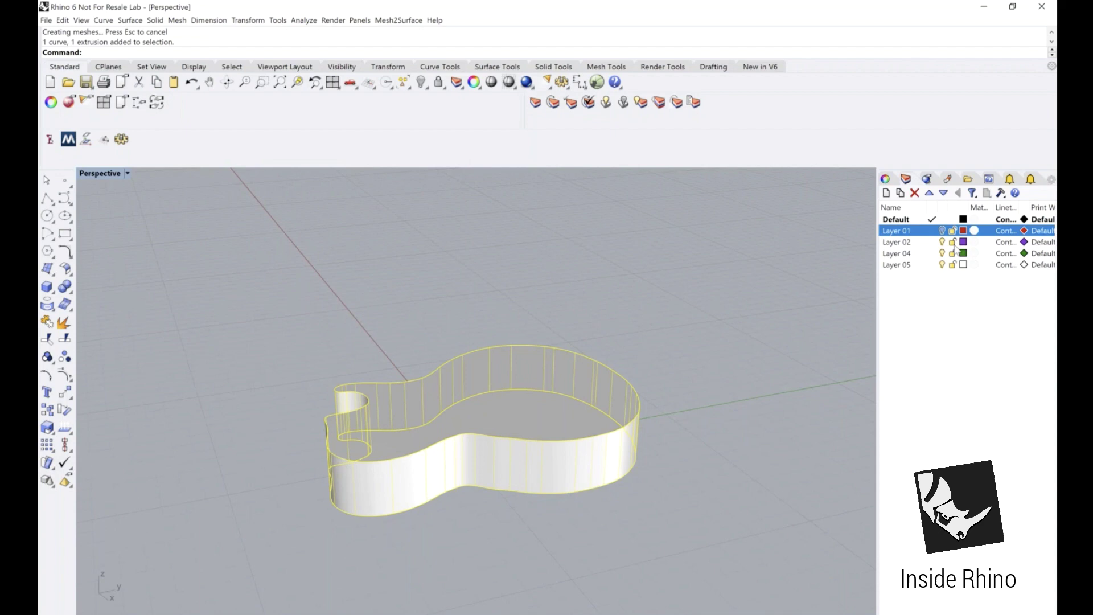
Assign the body and outline to Layer 04, hide Layer 04, and turn Layer 01 back on
{"action": "left_click", "coordinate": [914, 242]}
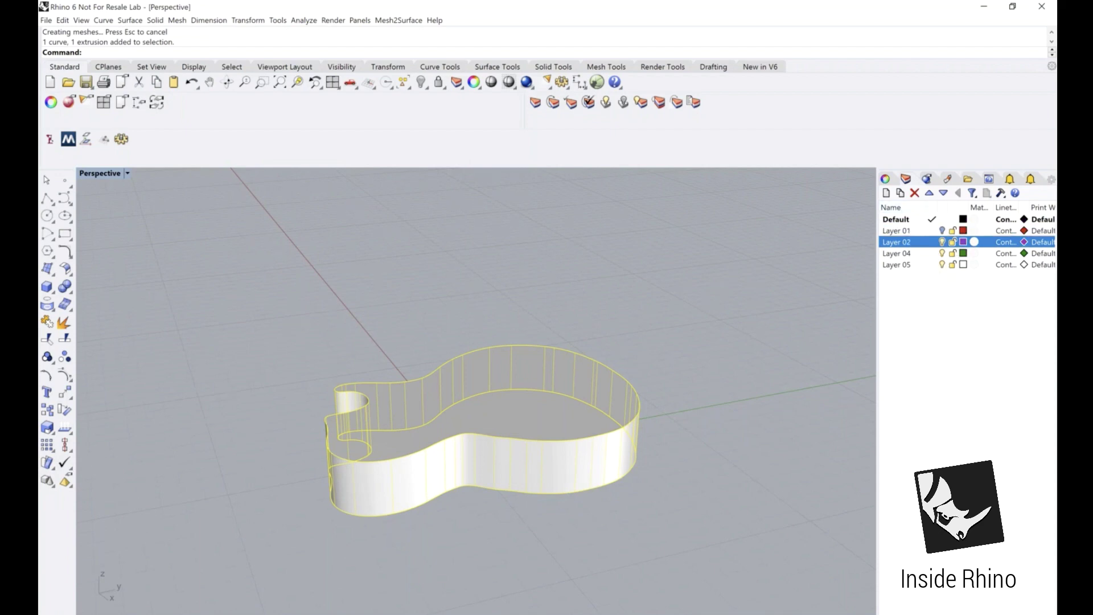
{"action": "left_click", "coordinate": [885, 179]}
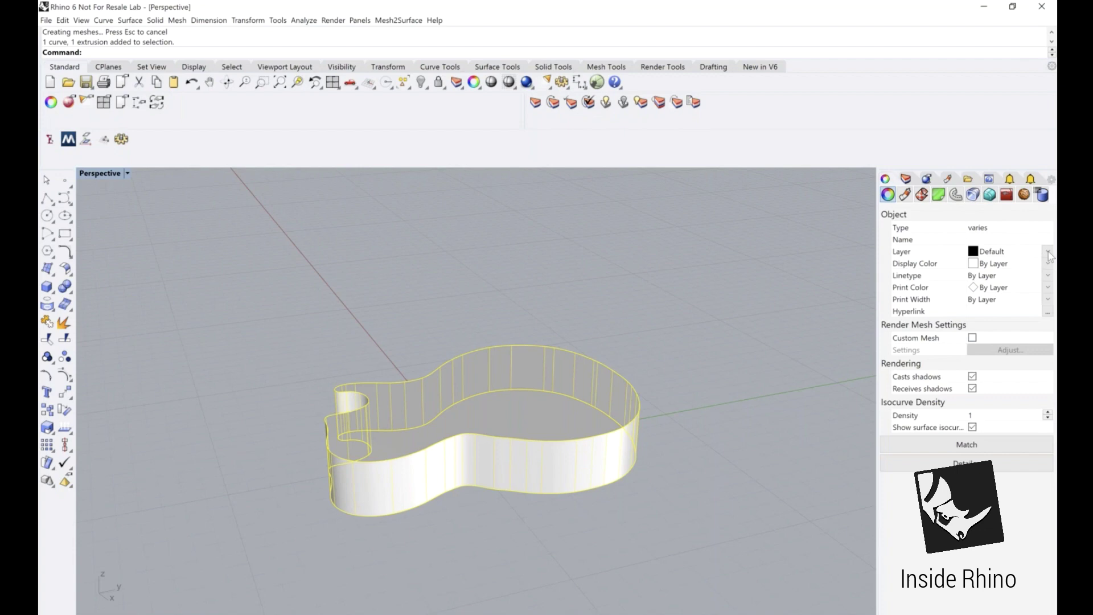
{"action": "left_click", "coordinate": [1048, 253]}
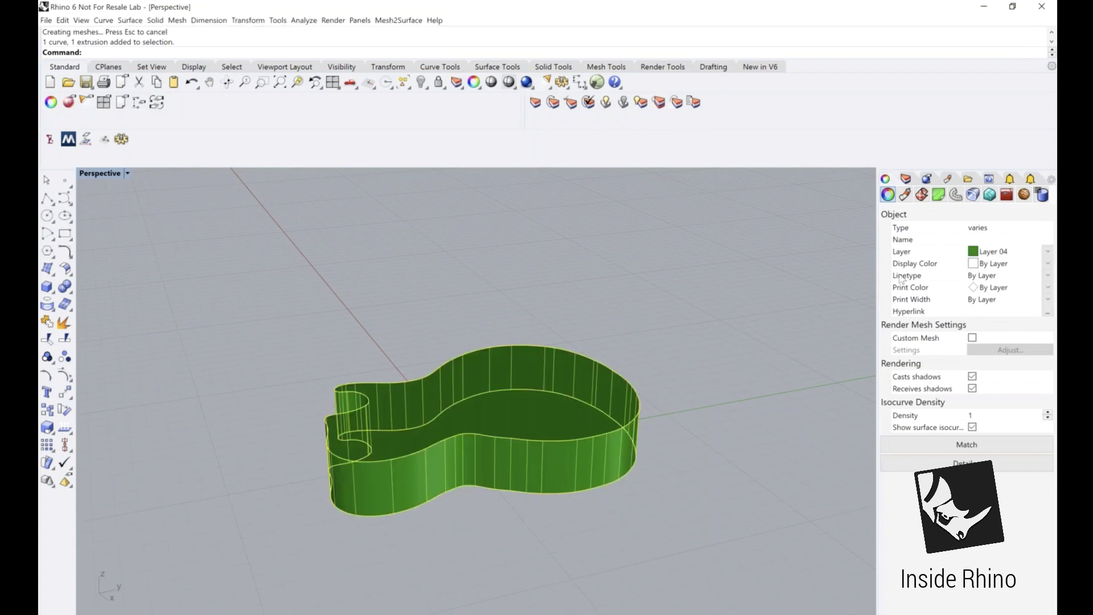
{"action": "left_click", "coordinate": [906, 179]}
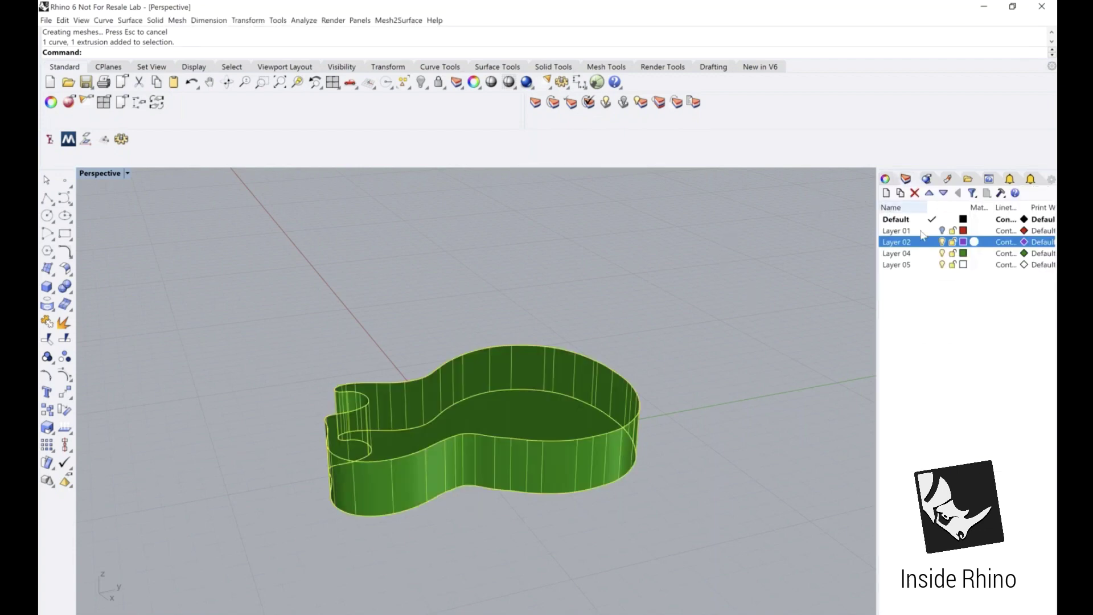
{"action": "left_click", "coordinate": [942, 265]}
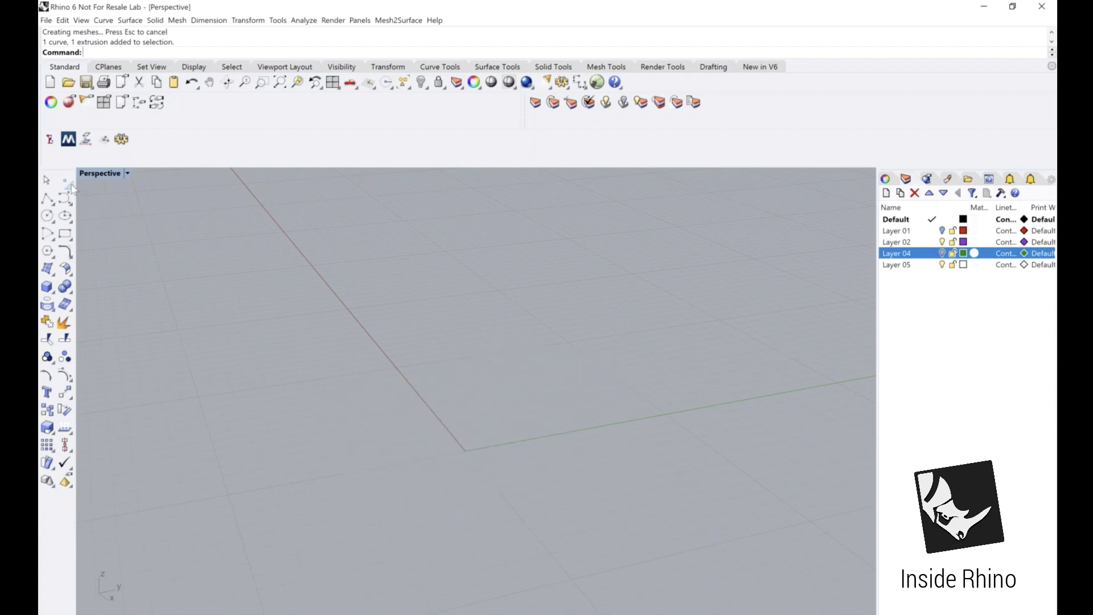
{"action": "left_click", "coordinate": [943, 231]}
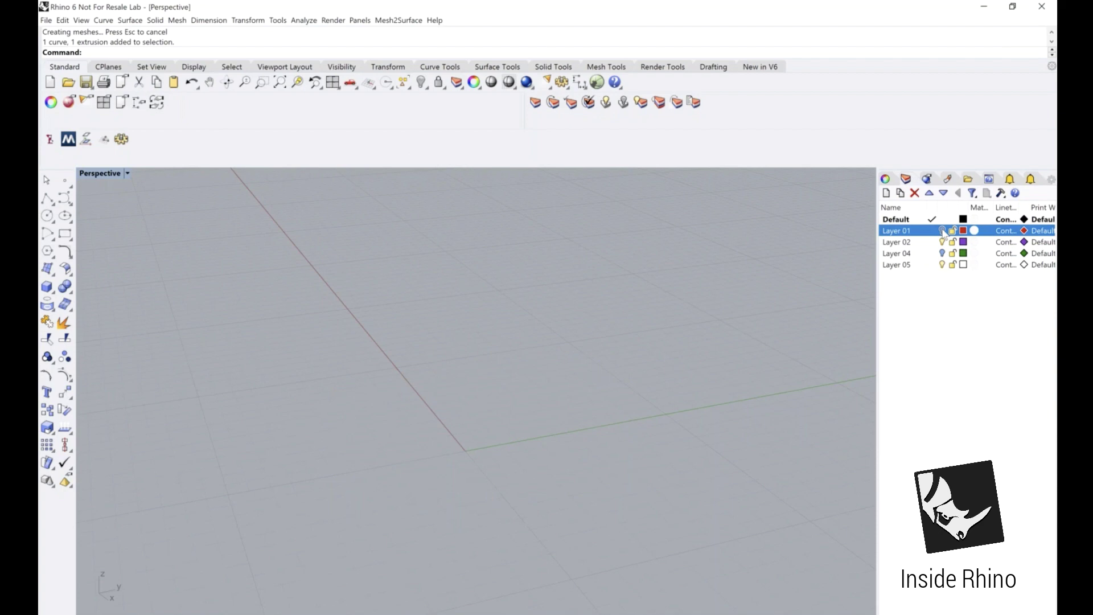
Begin placing point objects inside the guitar outline using the Point tools
{"action": "mouse_move", "coordinate": [697, 282]}
{"action": "right_mouse_down"}
{"action": "mouse_move", "coordinate": [695, 261]}
{"action": "mouse_move", "coordinate": [693, 271]}
{"action": "right_mouse_up"}
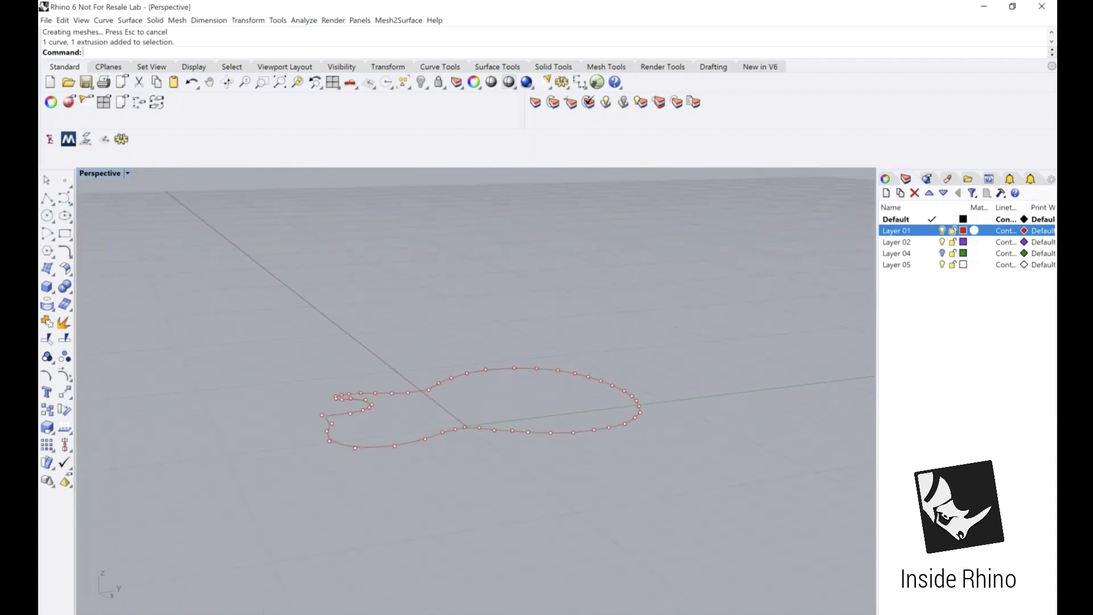
{"action": "left_click", "coordinate": [67, 184]}
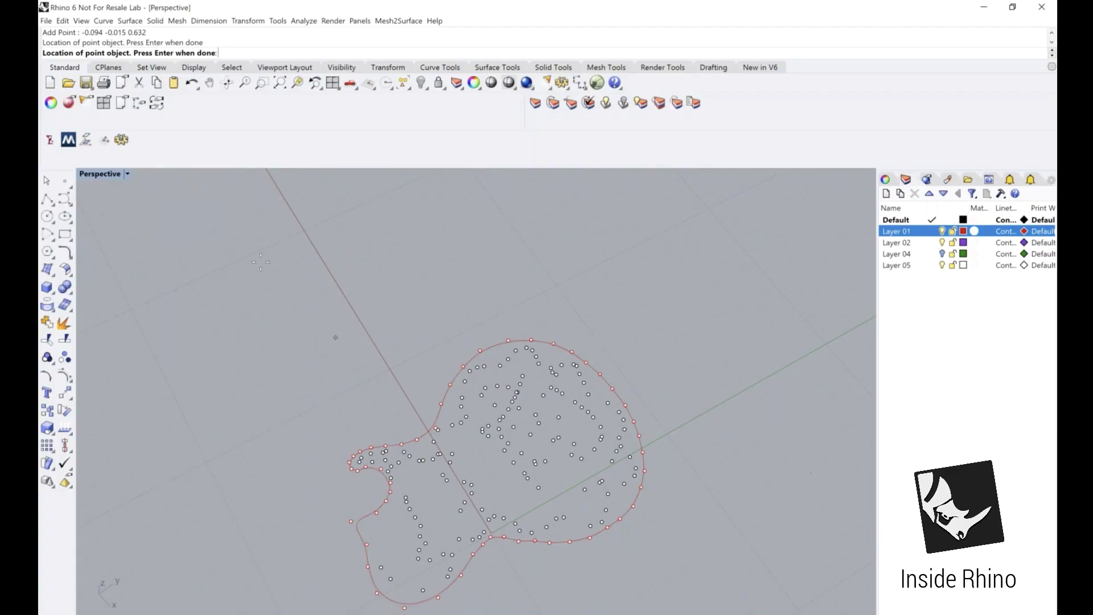
End point placement at 157 points and select the outline with all points
{"action": "right_click_drag", "start_coordinate": [171, 495], "coordinate": [178, 474]}
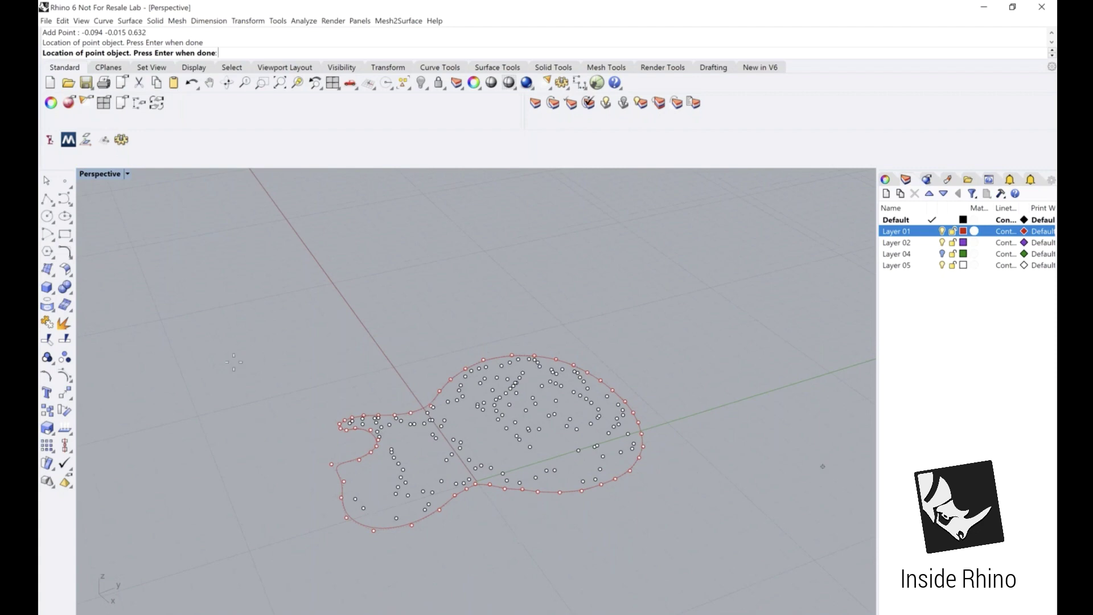
{"action": "key", "text": "Return"}
{"action": "left_click_drag", "start_coordinate": [278, 305], "coordinate": [753, 575]}
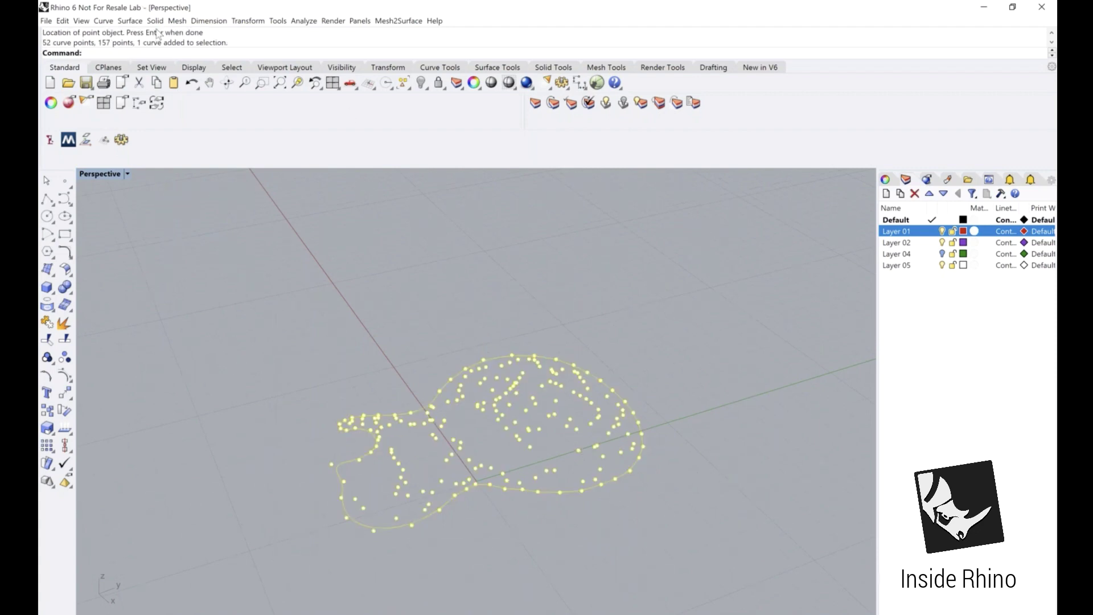
Build a Patch surface from the outline and 157 points with 20 U and 20 V spans
{"action": "left_click", "coordinate": [130, 20]}
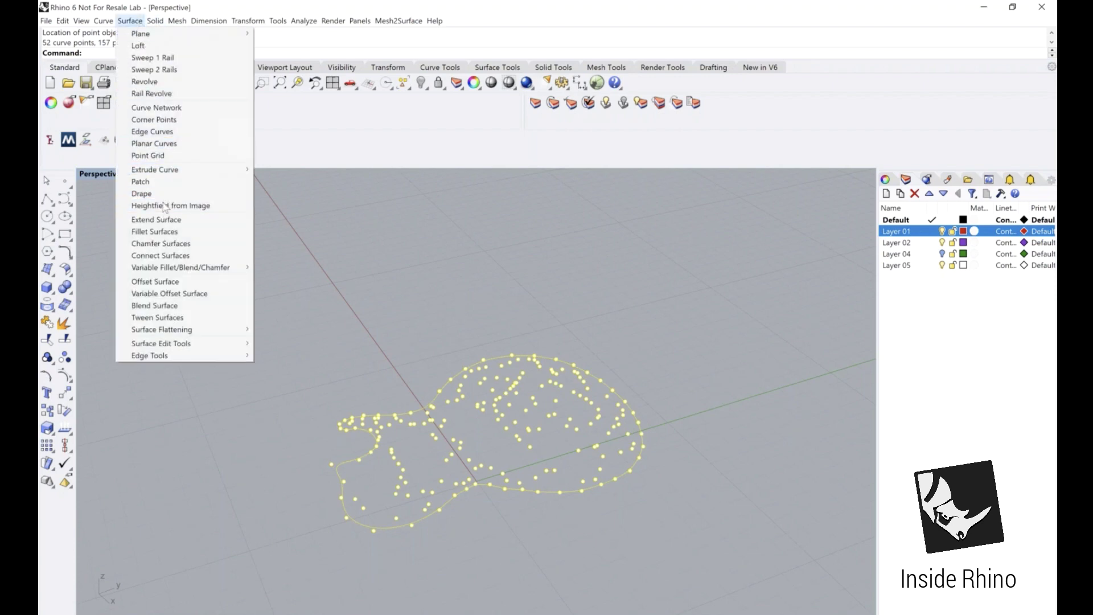
{"action": "left_click", "coordinate": [166, 181]}
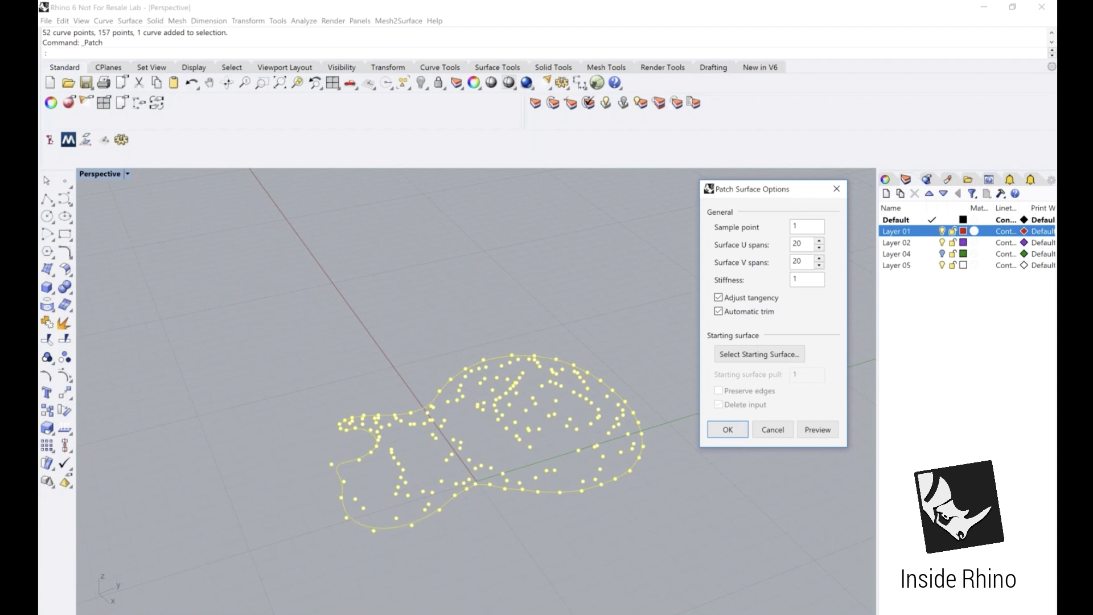
{"action": "left_click", "coordinate": [728, 429]}
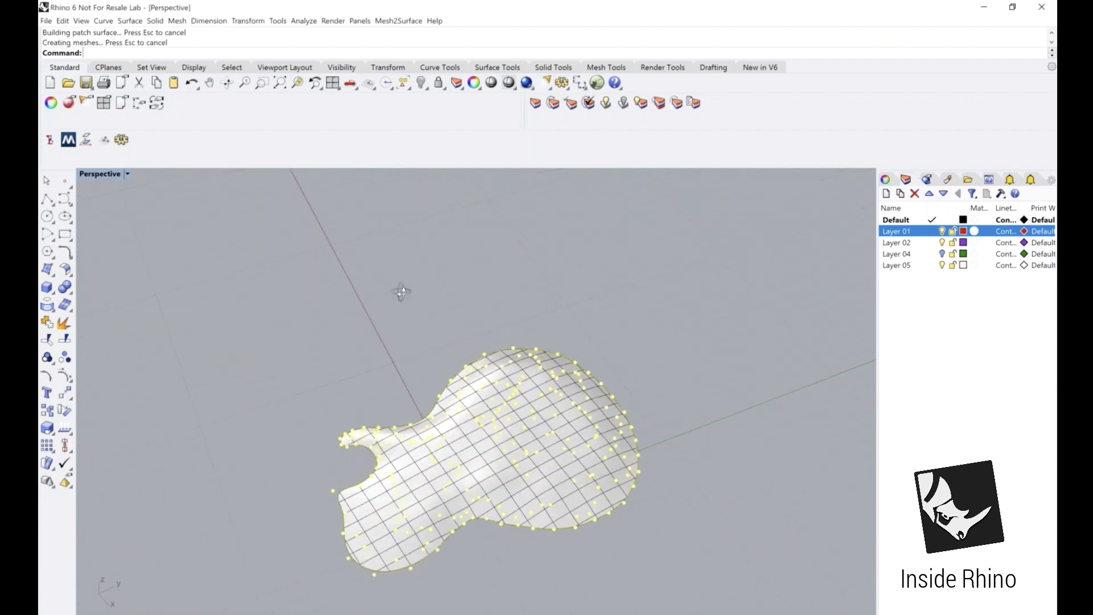
{"action": "right_click_drag", "start_coordinate": [401, 292], "coordinate": [447, 279]}
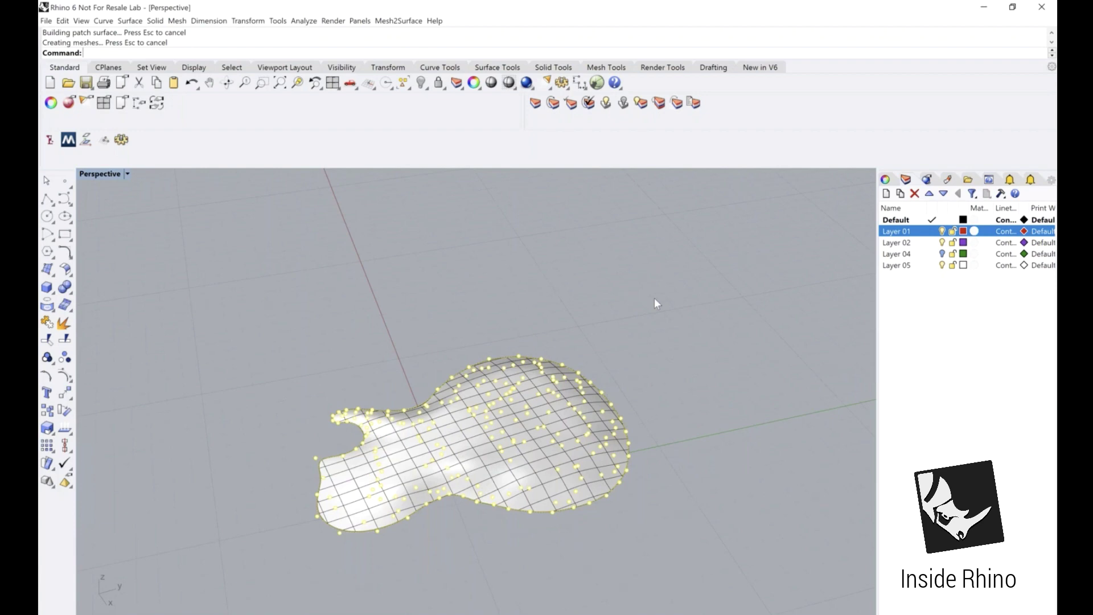
Turn Layer 04 back on to reveal the green guitar body
{"action": "left_click", "coordinate": [943, 245]}
{"action": "left_click", "coordinate": [943, 254]}
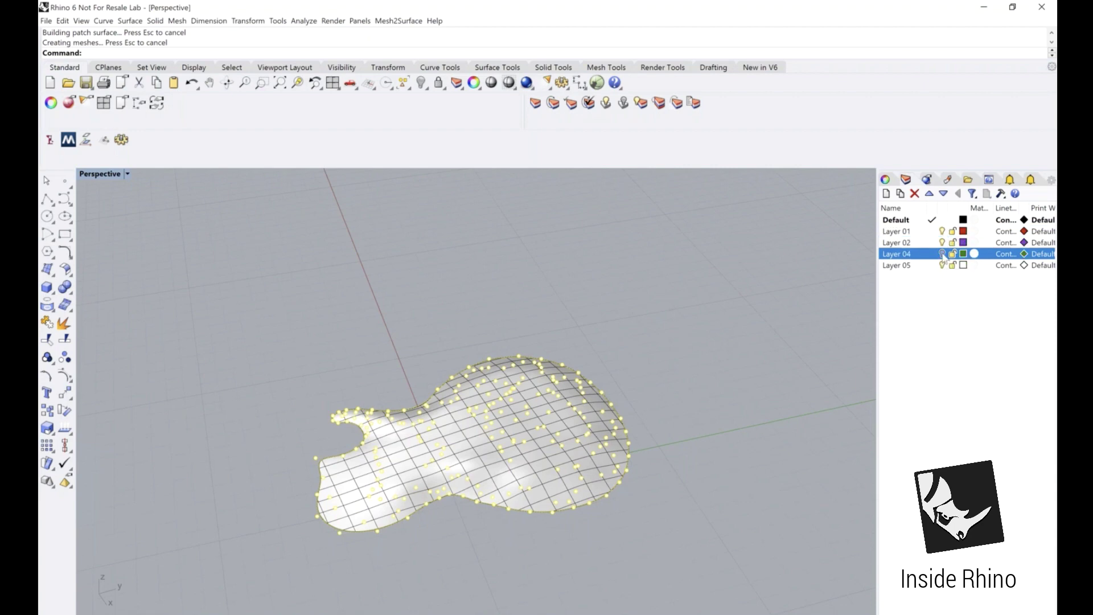
{"action": "left_click", "coordinate": [943, 254]}
{"action": "right_click_drag", "start_coordinate": [711, 427], "coordinate": [564, 256]}
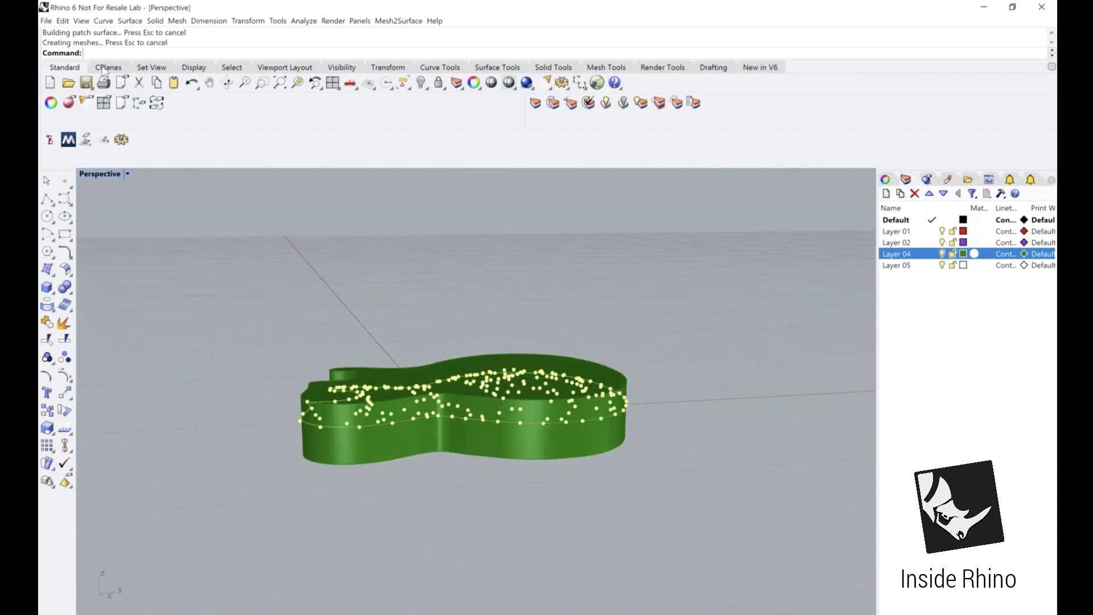
Switch the Perspective viewport to Wireframe display
{"action": "left_click", "coordinate": [153, 22]}
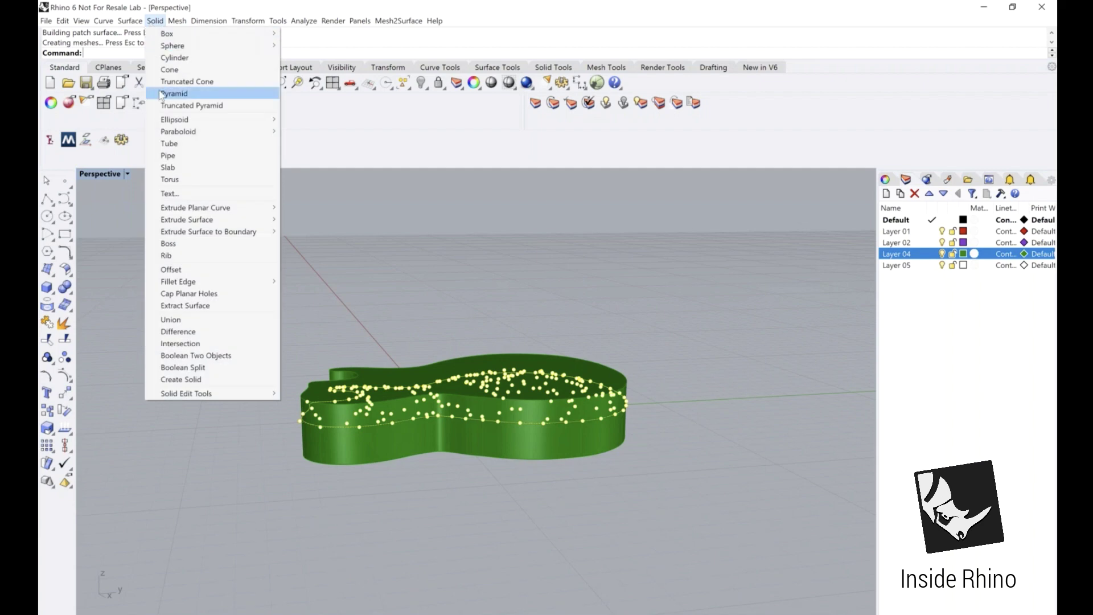
{"action": "left_click", "coordinate": [114, 174]}
{"action": "left_click", "coordinate": [114, 175]}
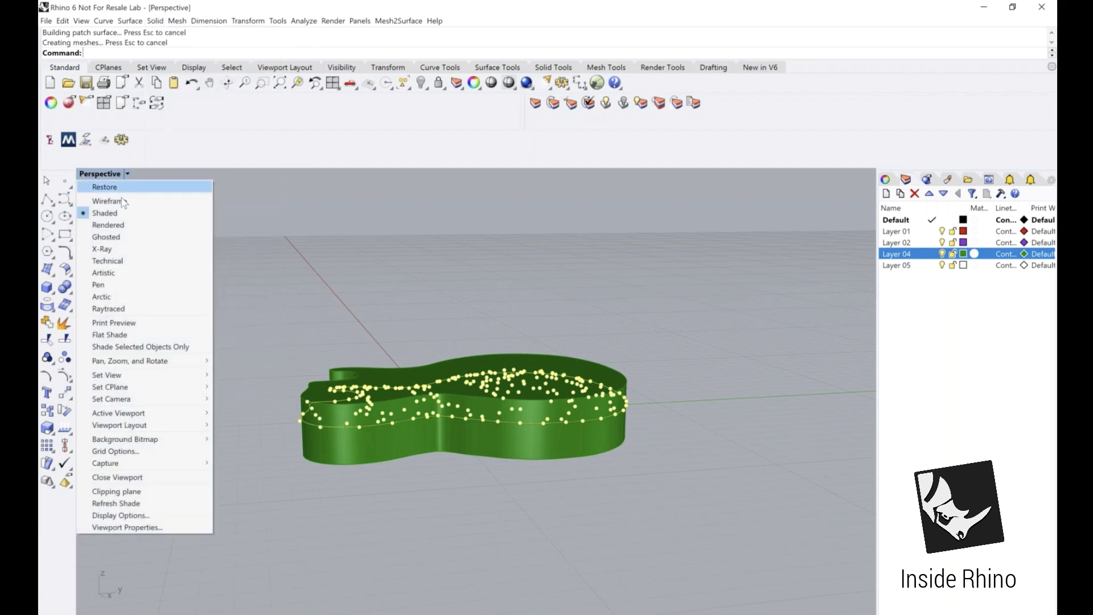
{"action": "left_click", "coordinate": [121, 201]}
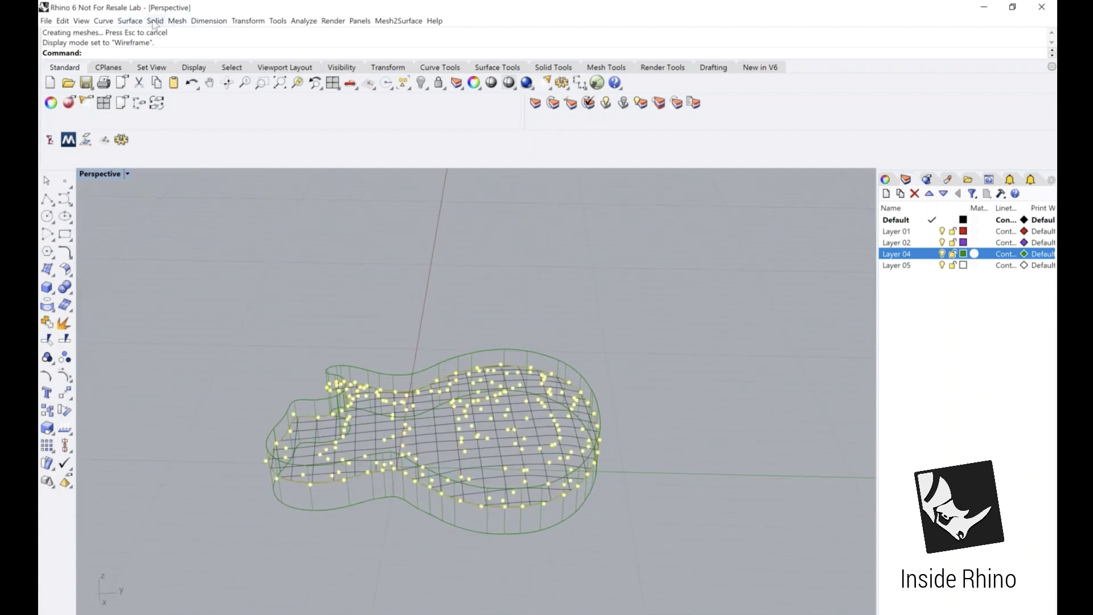
Boolean Split the green guitar polysurface using the patch surface as the cutter
{"action": "left_click", "coordinate": [154, 21]}
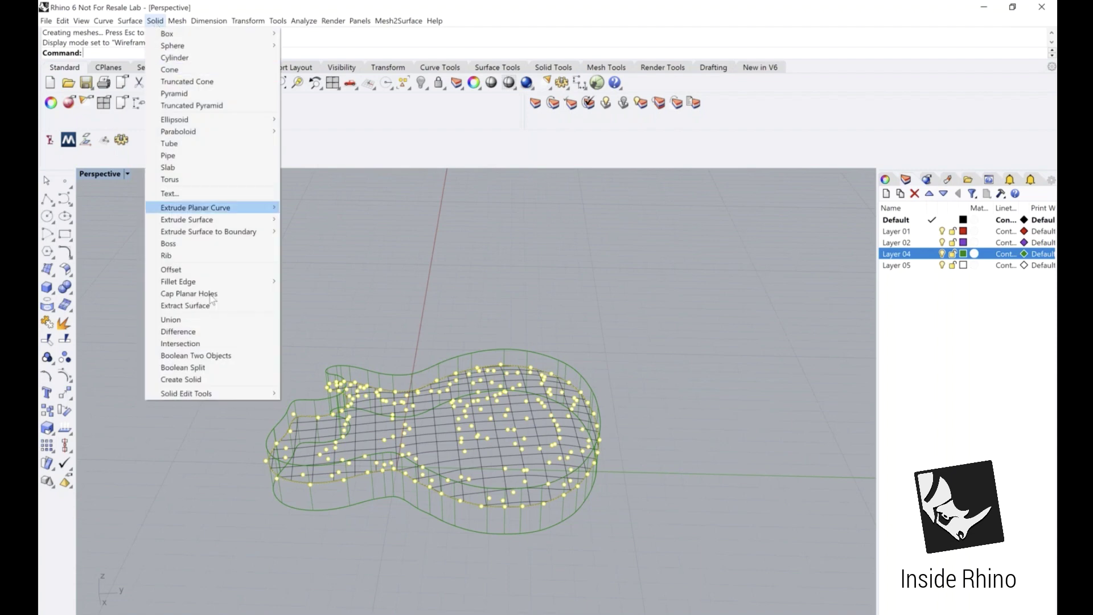
{"action": "left_click", "coordinate": [215, 368]}
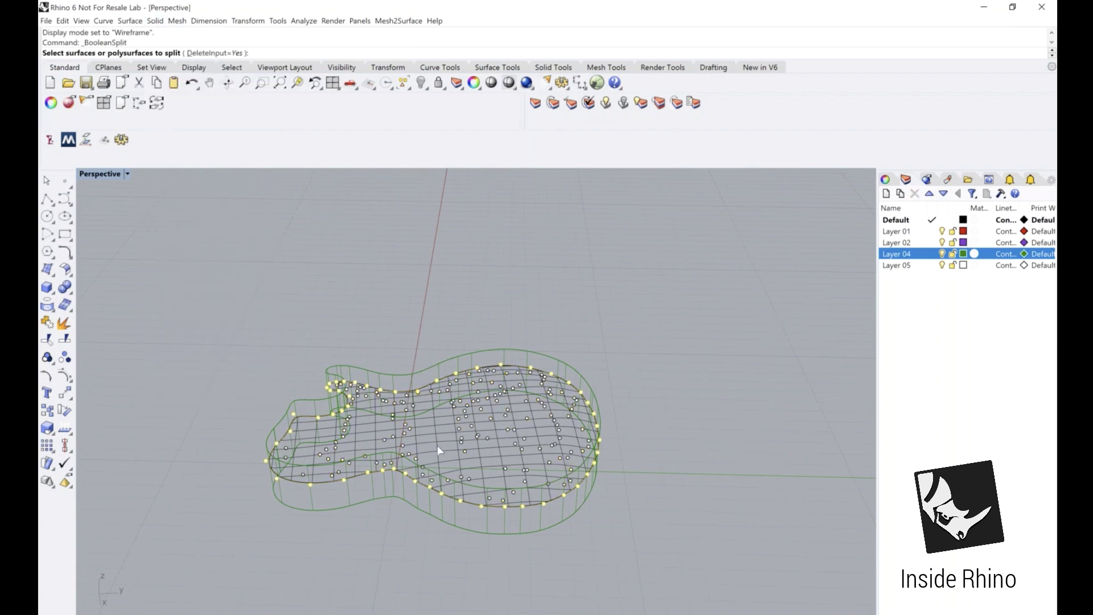
{"action": "left_click", "coordinate": [422, 505]}
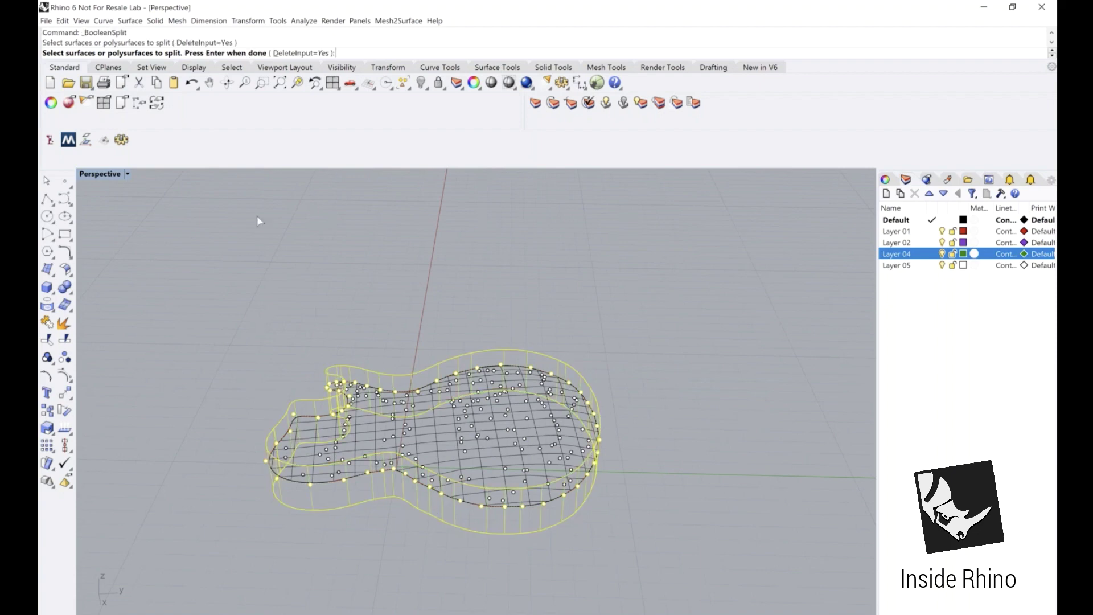
{"action": "key", "text": "Return"}
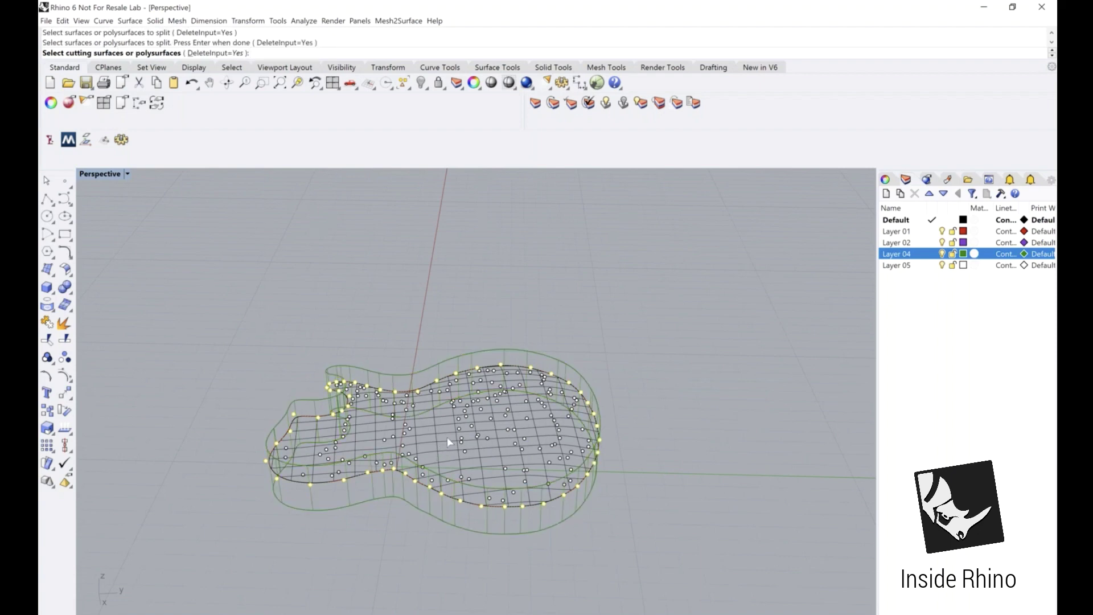
{"action": "left_click", "coordinate": [447, 436]}
{"action": "key", "text": "Return"}
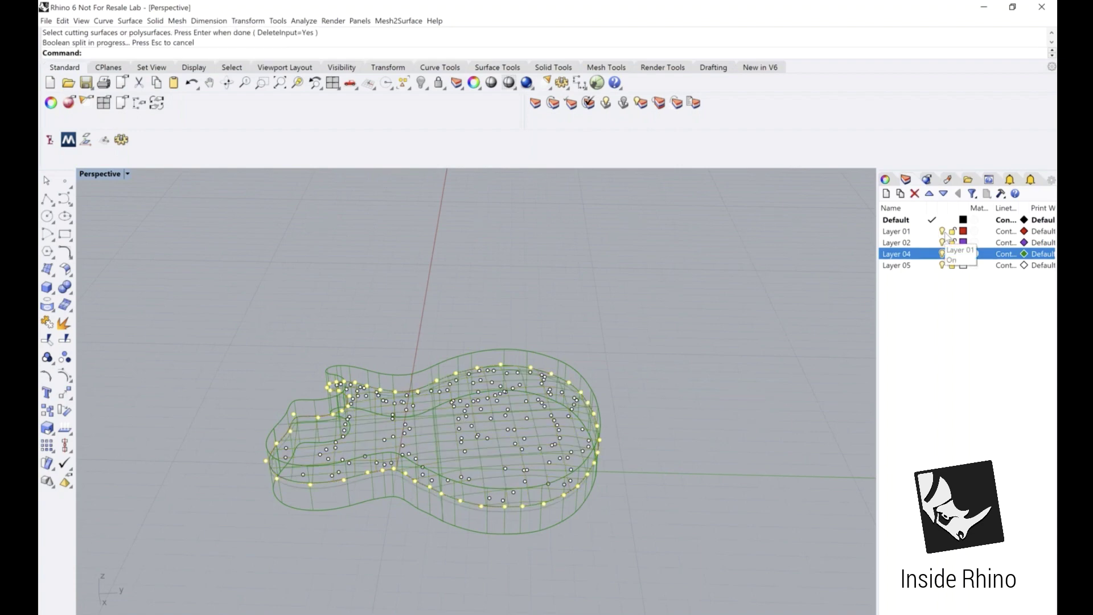
Toggle Layers 01, 02, 04 and 05 off and on to inspect each split piece
{"action": "left_click", "coordinate": [943, 254]}
{"action": "left_click", "coordinate": [943, 254]}
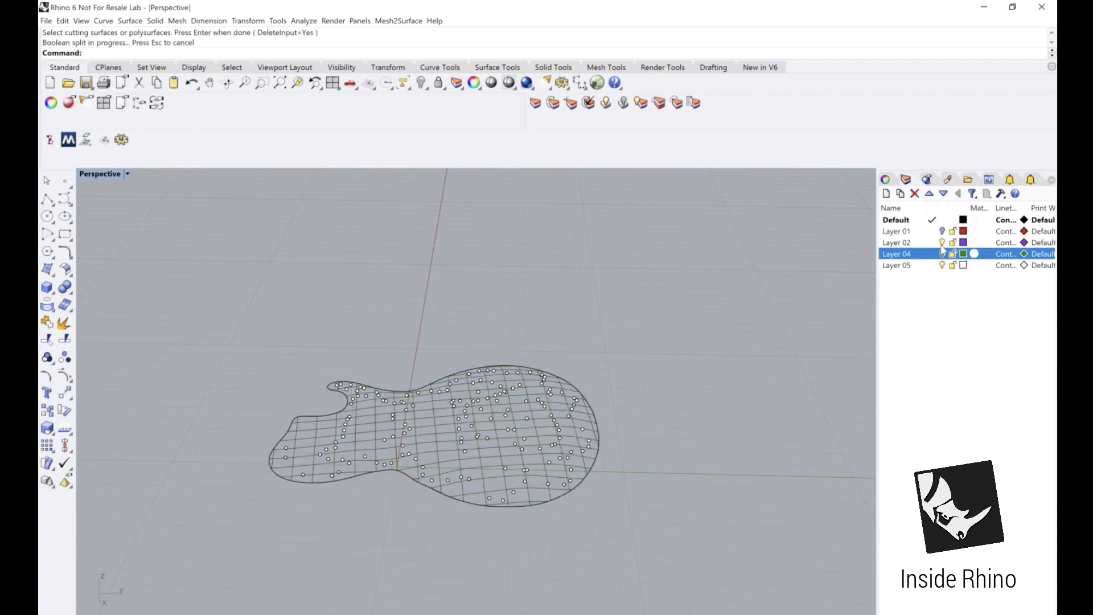
{"action": "left_click", "coordinate": [943, 253]}
{"action": "left_click", "coordinate": [943, 231]}
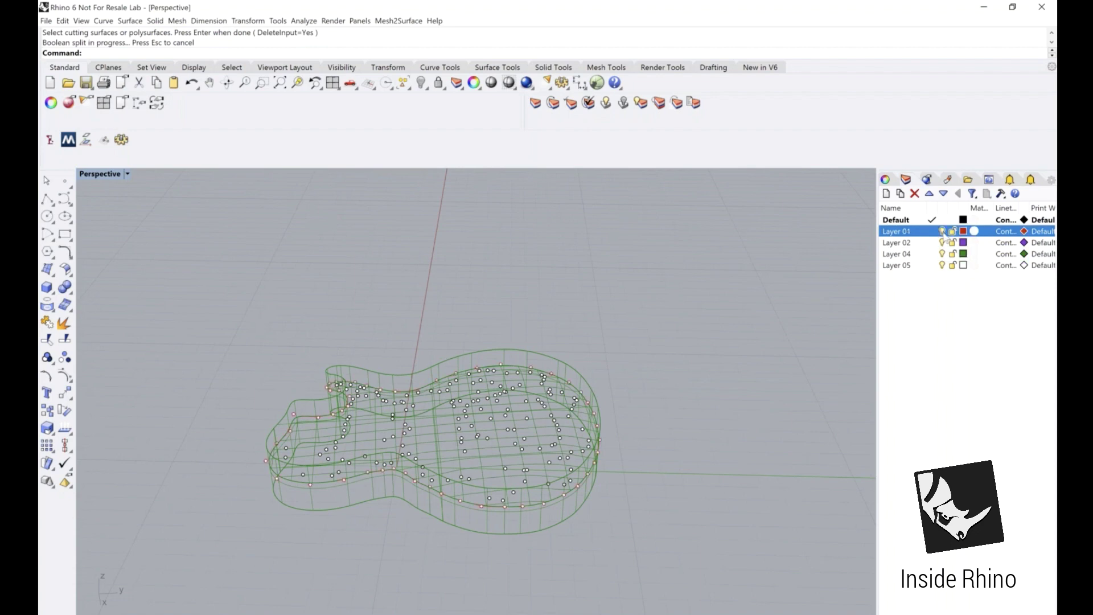
{"action": "left_click", "coordinate": [942, 231]}
{"action": "left_click", "coordinate": [942, 265]}
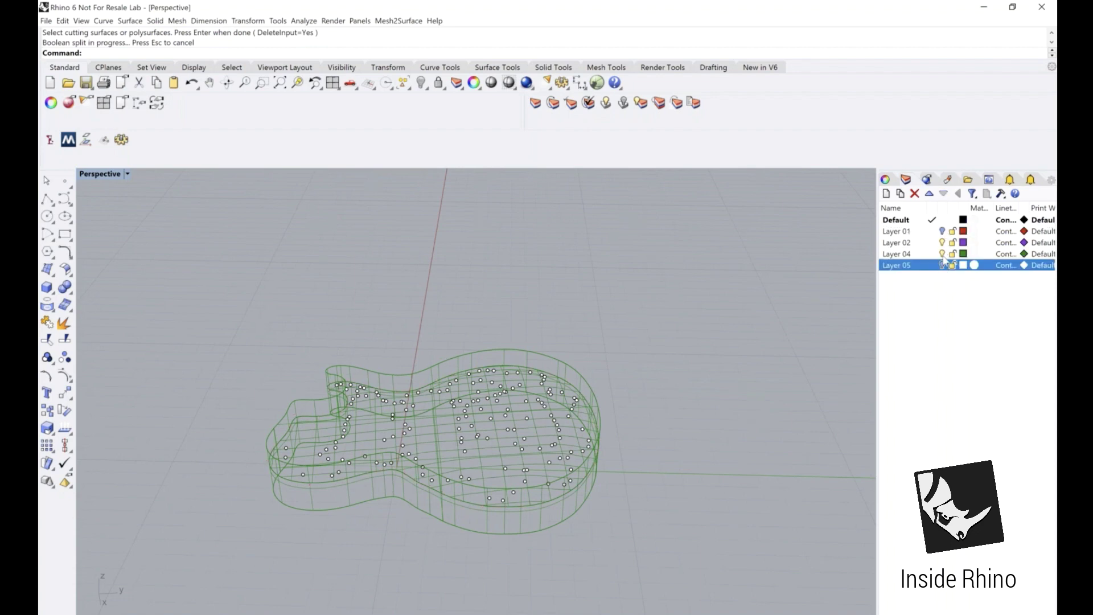
{"action": "left_click", "coordinate": [942, 254]}
{"action": "left_click", "coordinate": [942, 239]}
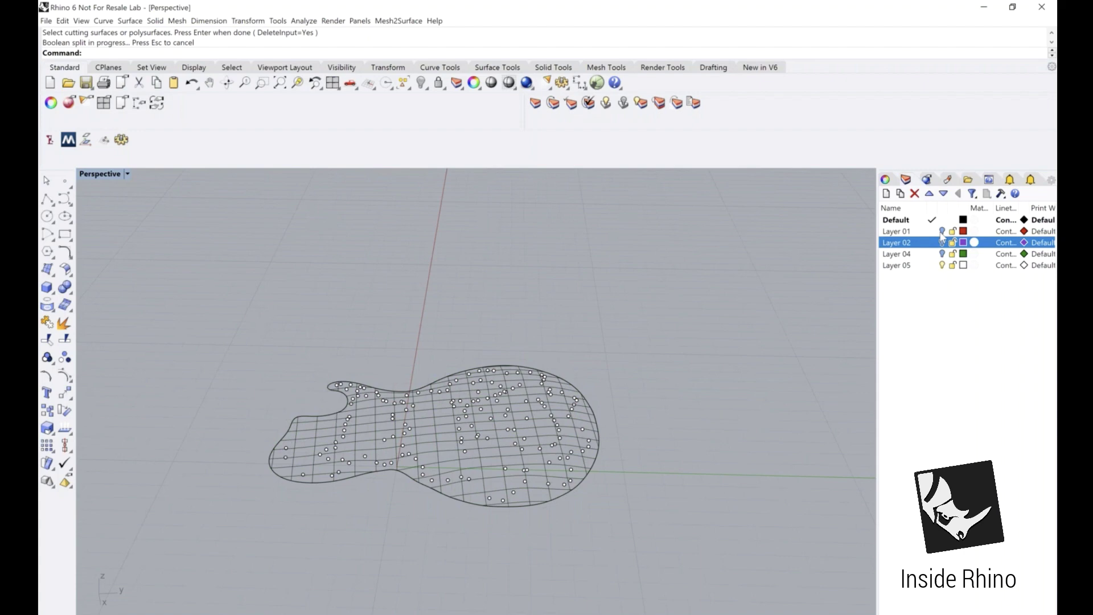
{"action": "left_click", "coordinate": [942, 232]}
{"action": "left_click", "coordinate": [942, 242]}
{"action": "left_click", "coordinate": [942, 254]}
Switch the viewport to Shaded display and orbit to a higher angle
{"action": "right_click_drag", "start_coordinate": [767, 315], "coordinate": [698, 329]}
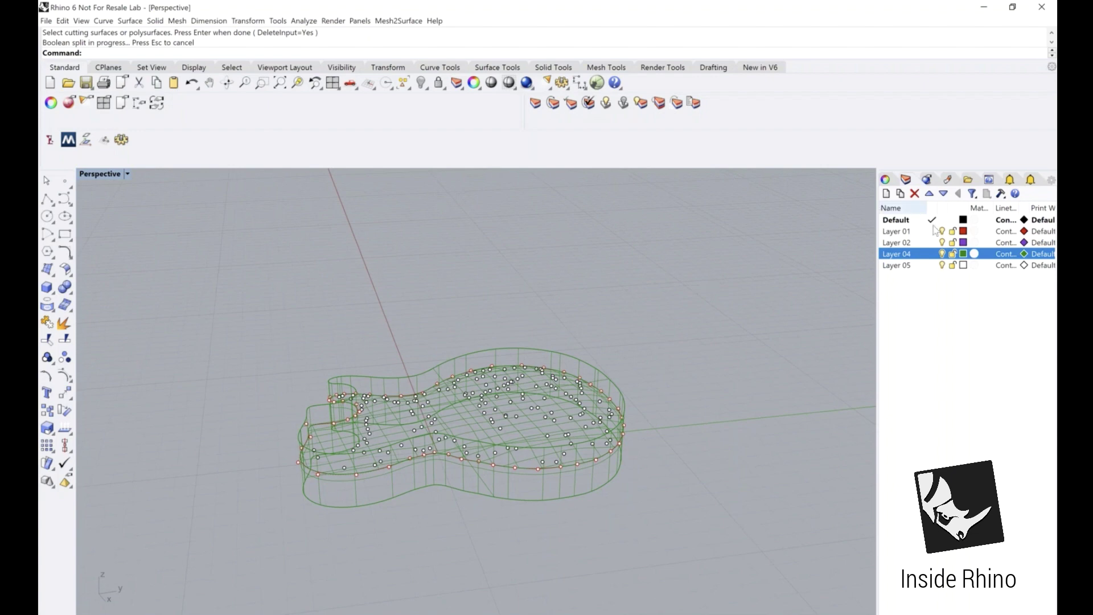
{"action": "left_click", "coordinate": [129, 173]}
{"action": "left_click", "coordinate": [105, 213]}
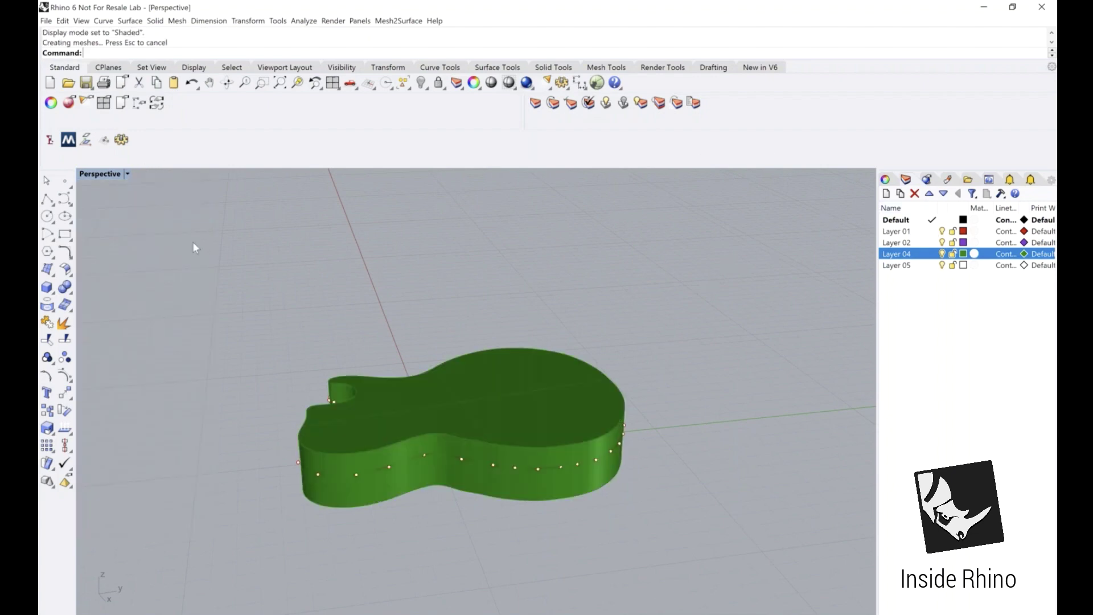
{"action": "mouse_move", "coordinate": [192, 242]}
{"action": "right_mouse_down"}
{"action": "mouse_move", "coordinate": [292, 256]}
{"action": "mouse_move", "coordinate": [412, 410]}
{"action": "right_mouse_up"}
Move the cut-off top piece of the body to Layer 05 via Properties
{"action": "left_click", "coordinate": [413, 412]}
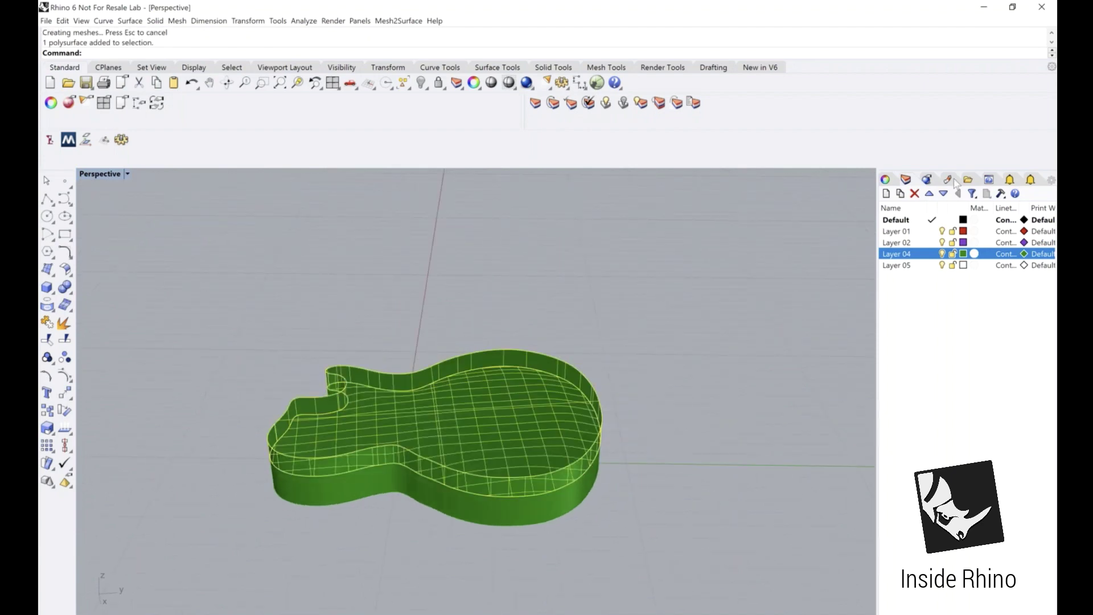
{"action": "left_click", "coordinate": [887, 180]}
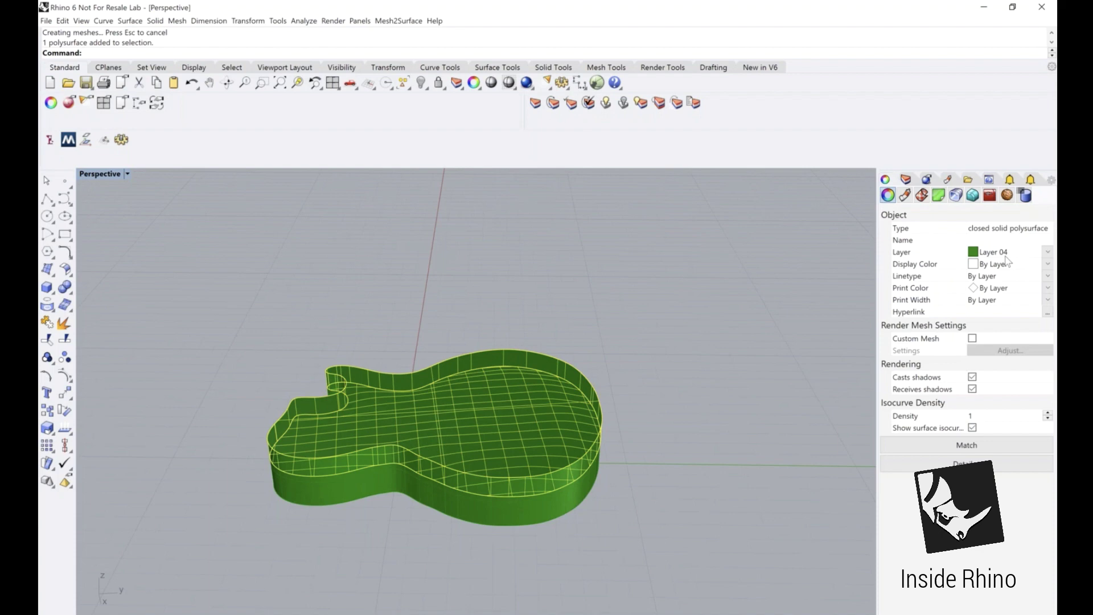
{"action": "left_click", "coordinate": [1048, 252]}
{"action": "left_click", "coordinate": [993, 311]}
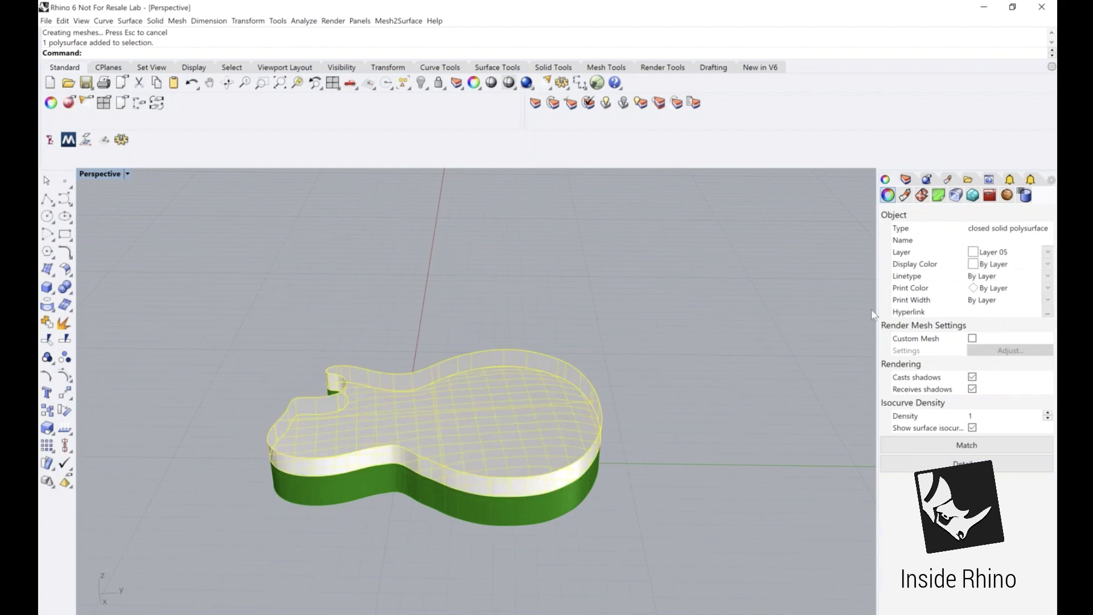
Hide Layer 05 to reveal the green body's contoured top
{"action": "left_click", "coordinate": [906, 180]}
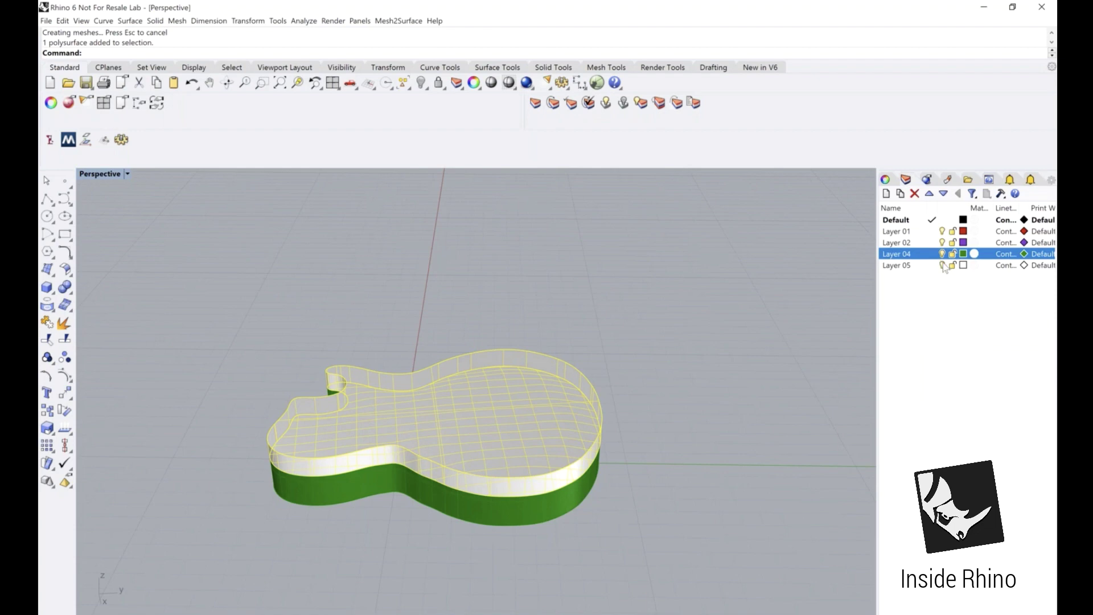
{"action": "left_click", "coordinate": [929, 265]}
{"action": "left_click", "coordinate": [678, 312]}
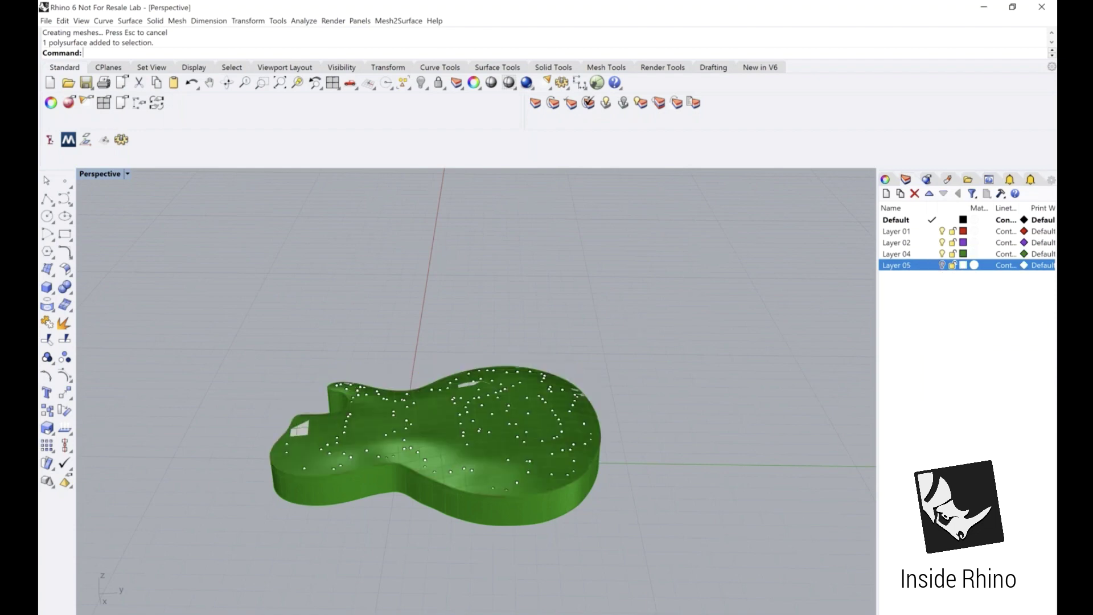